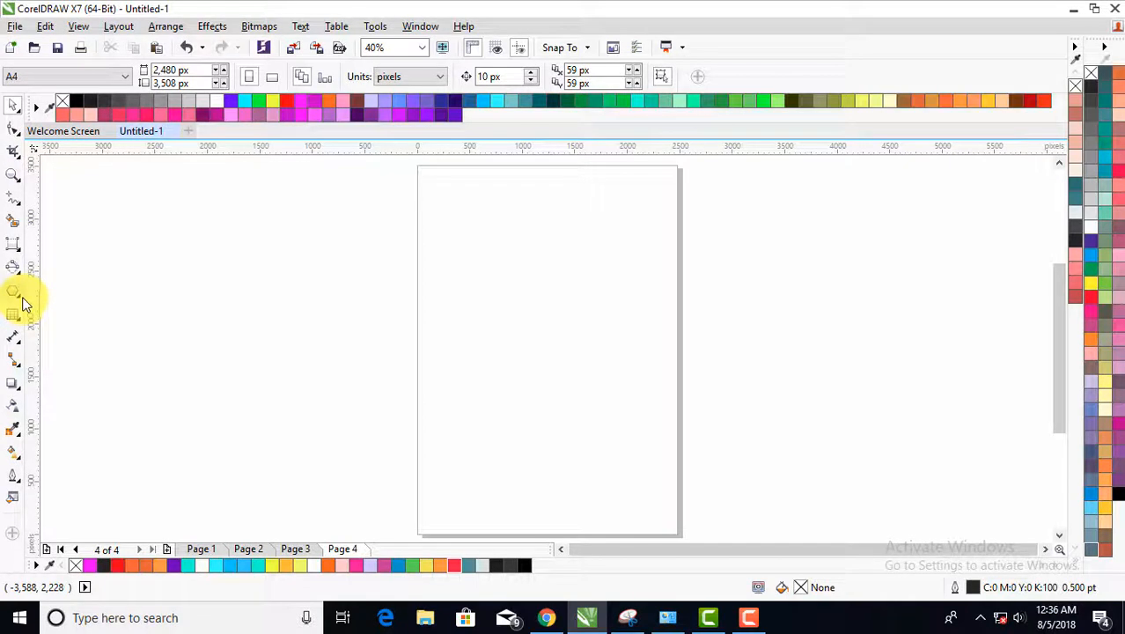
- Draw a three-sided polygon about 1,102 px wide and 955 px high near the middle of page 4
left_click(24, 304)
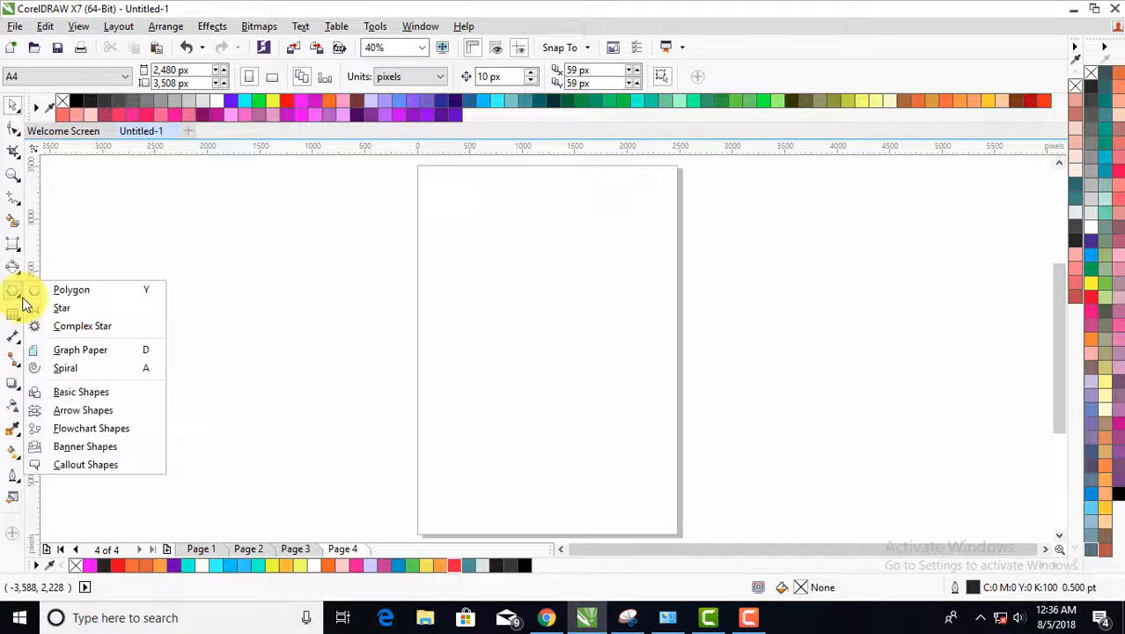
left_click(109, 297)
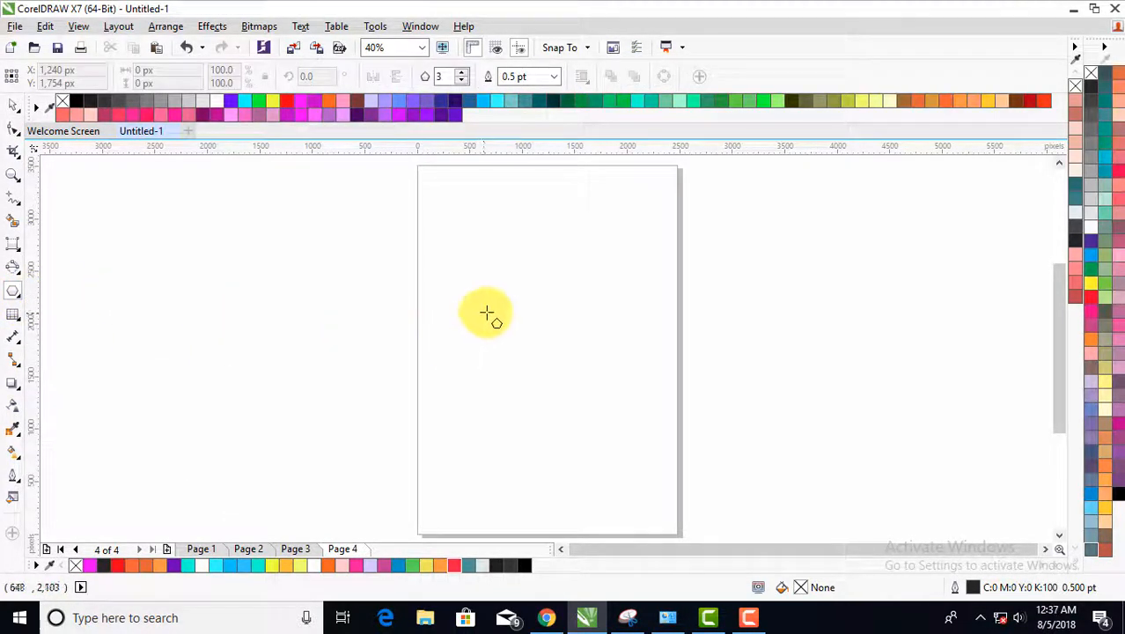
left_click_drag(489, 308, 611, 442)
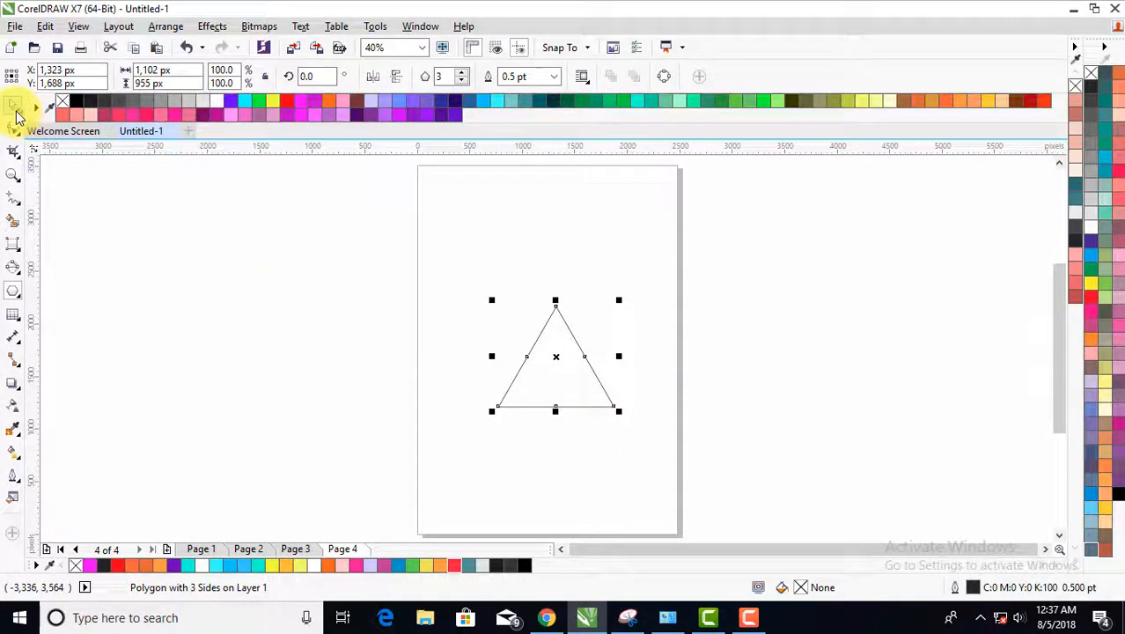
left_click(12, 107)
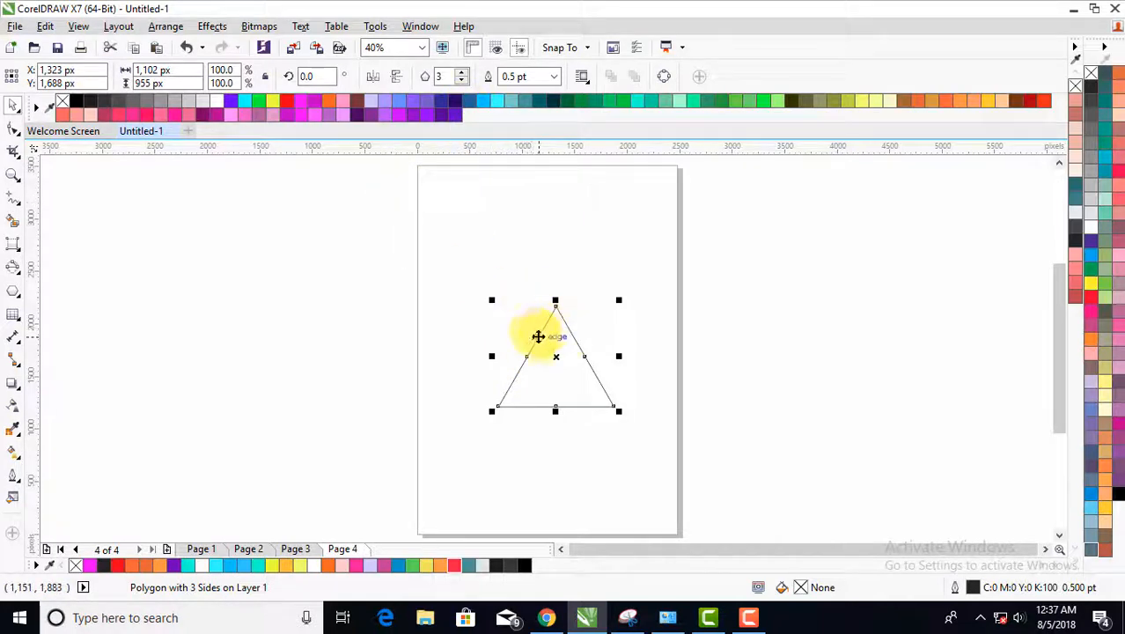
- Rotate the triangle by 30 degrees and move it up and left to about X 1,229 px, Y 1,934 px
double_click(318, 78)
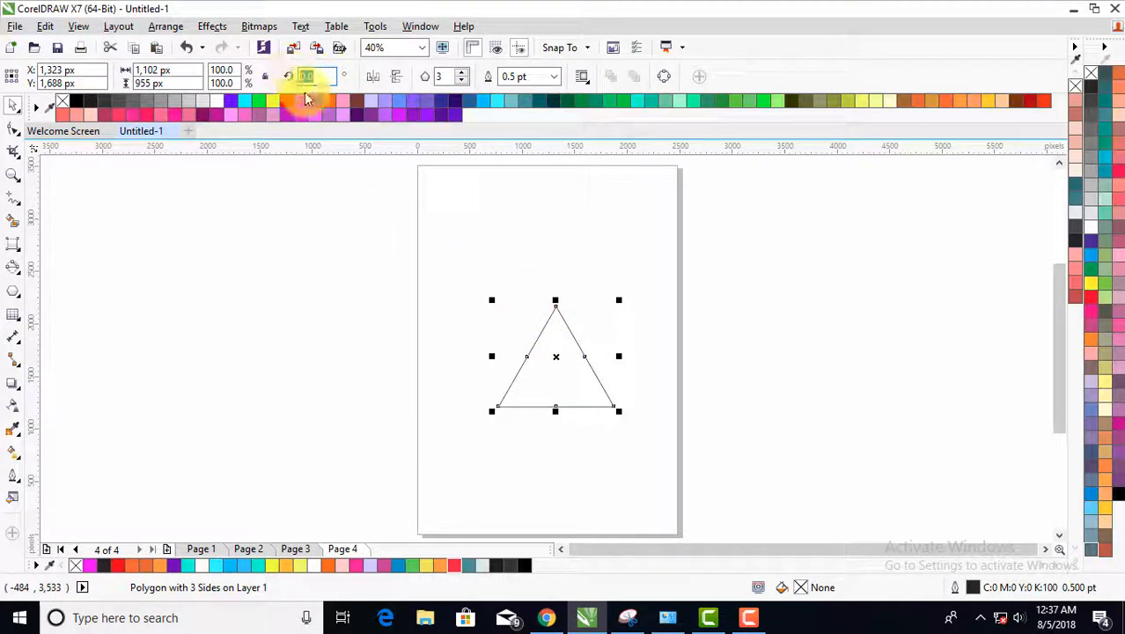
type("30")
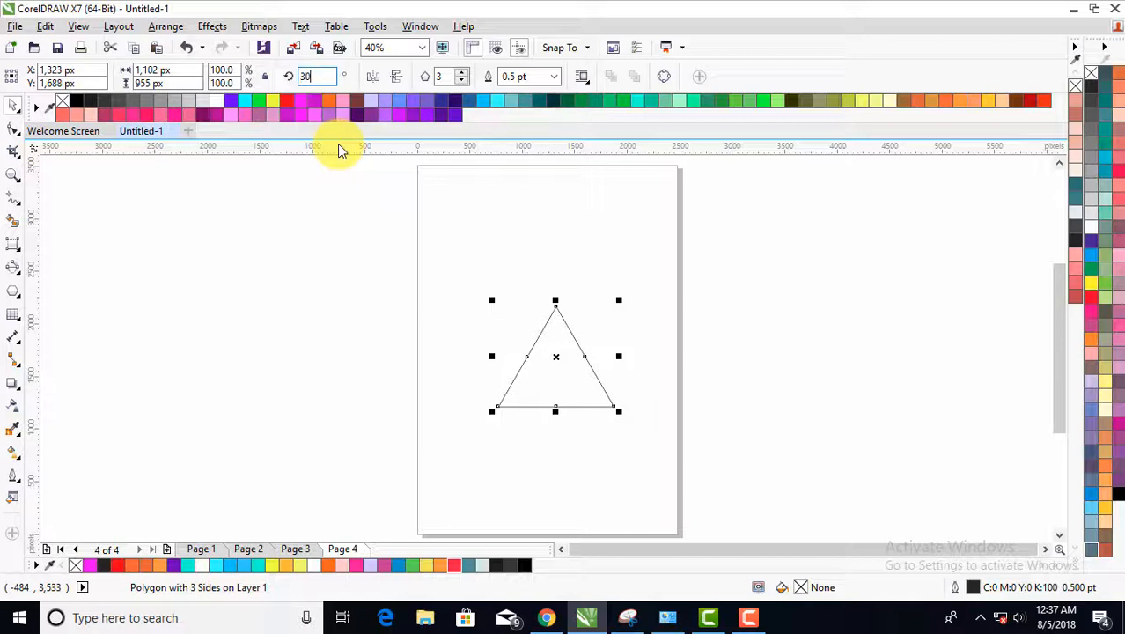
key("Return")
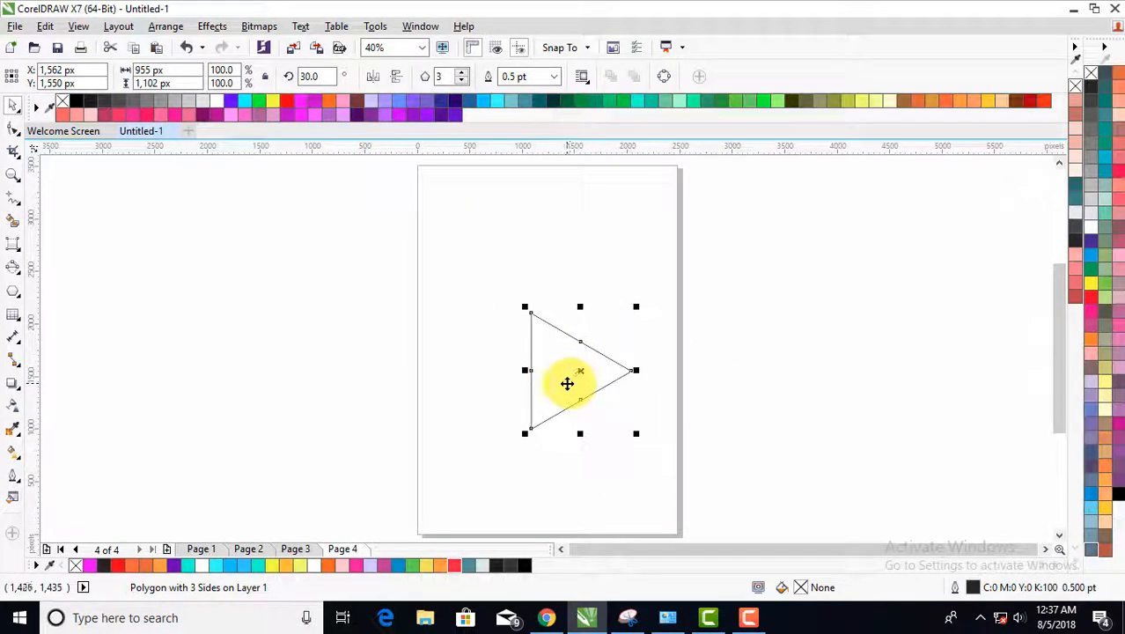
left_click_drag(567, 384, 533, 344)
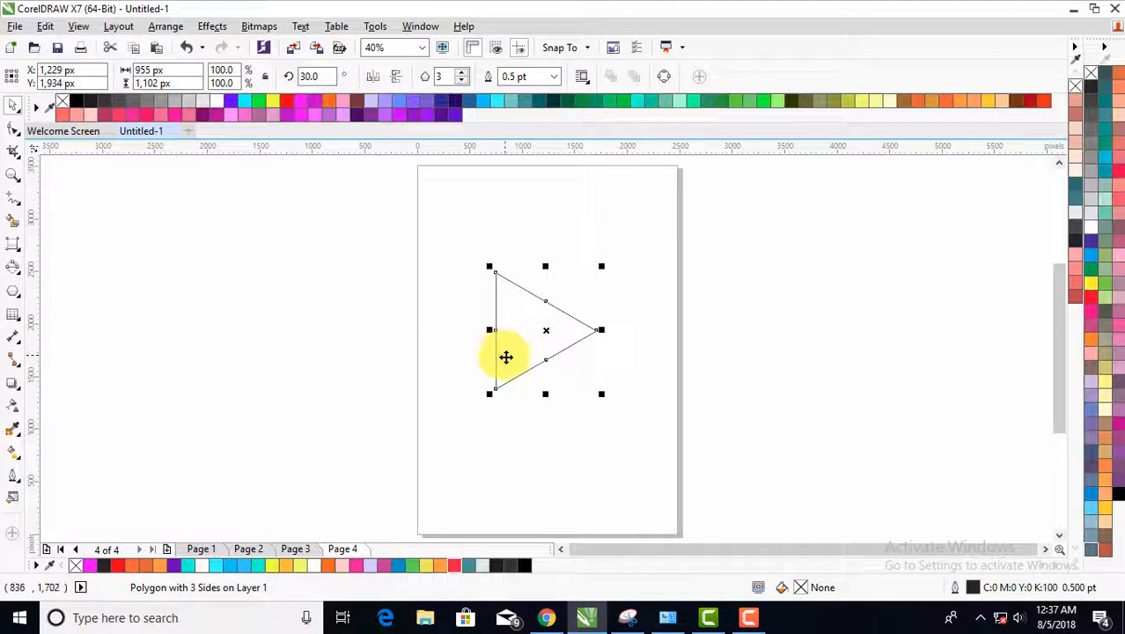
- In the triangle's object properties, set the outline width to 15 pt with round corners and check a corner up close
right_click(526, 363)
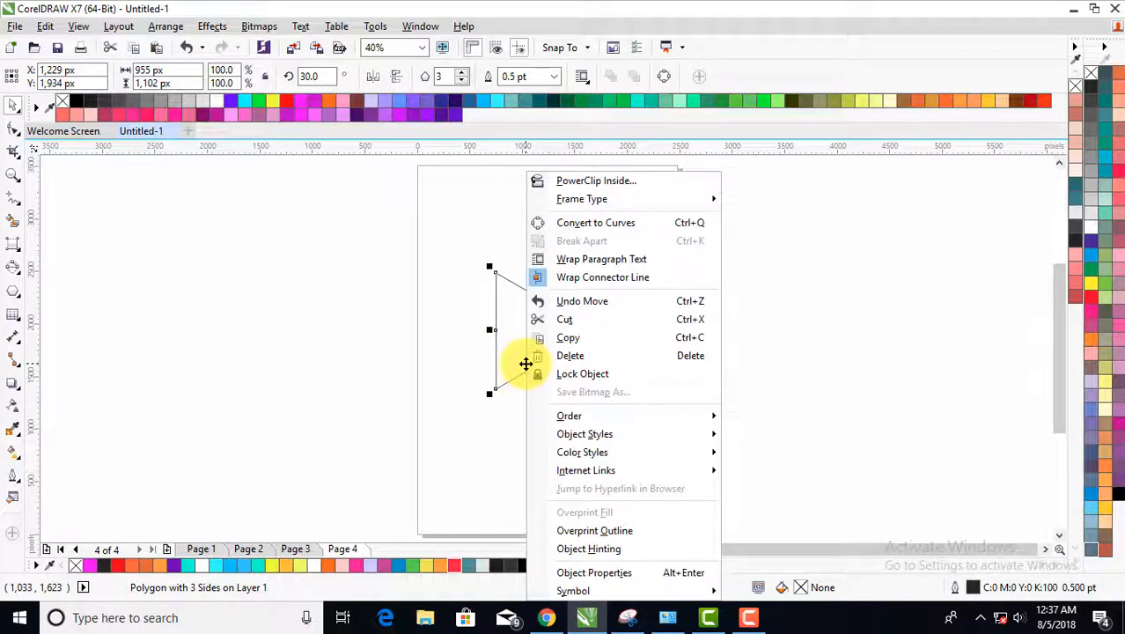
left_click(595, 573)
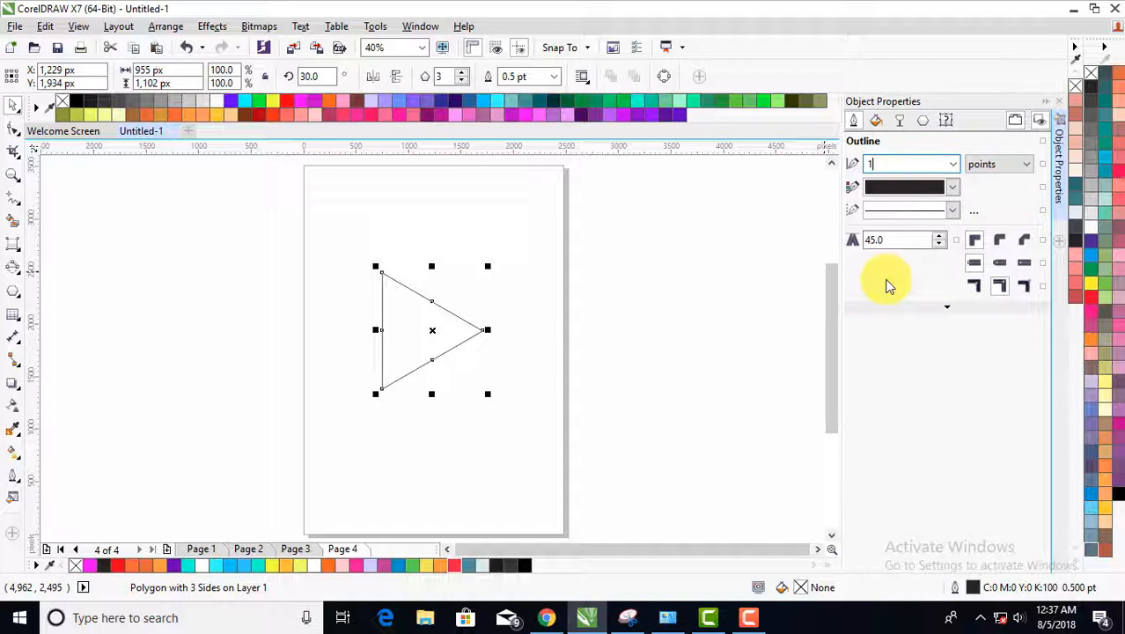
key("Return")
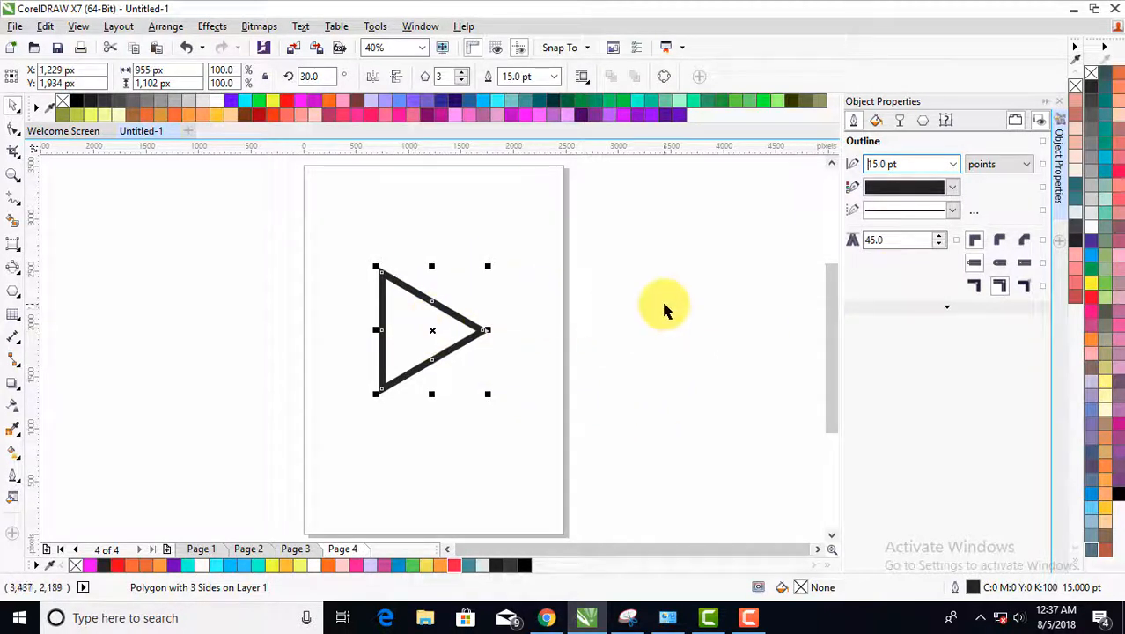
left_click(1001, 243)
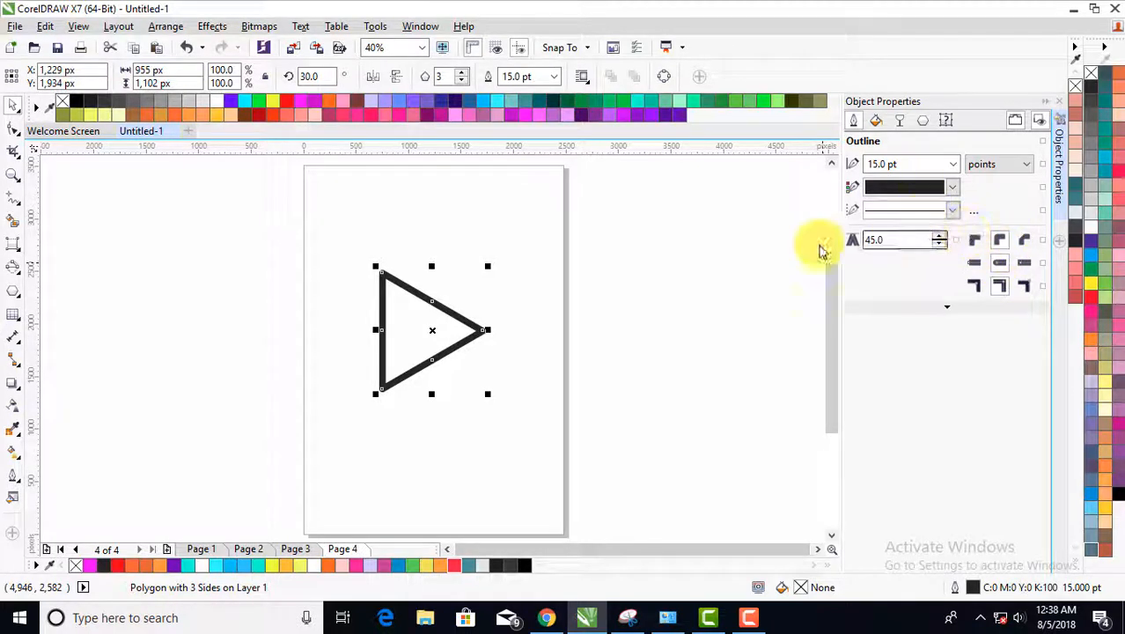
left_click(359, 287)
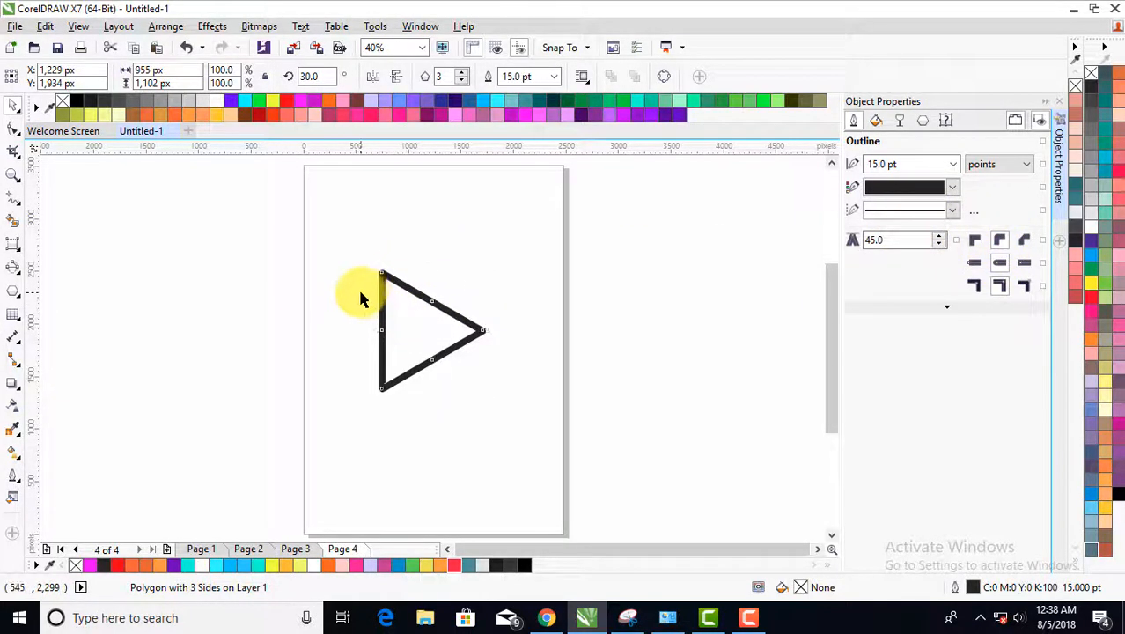
scroll(383, 273, "up", 3)
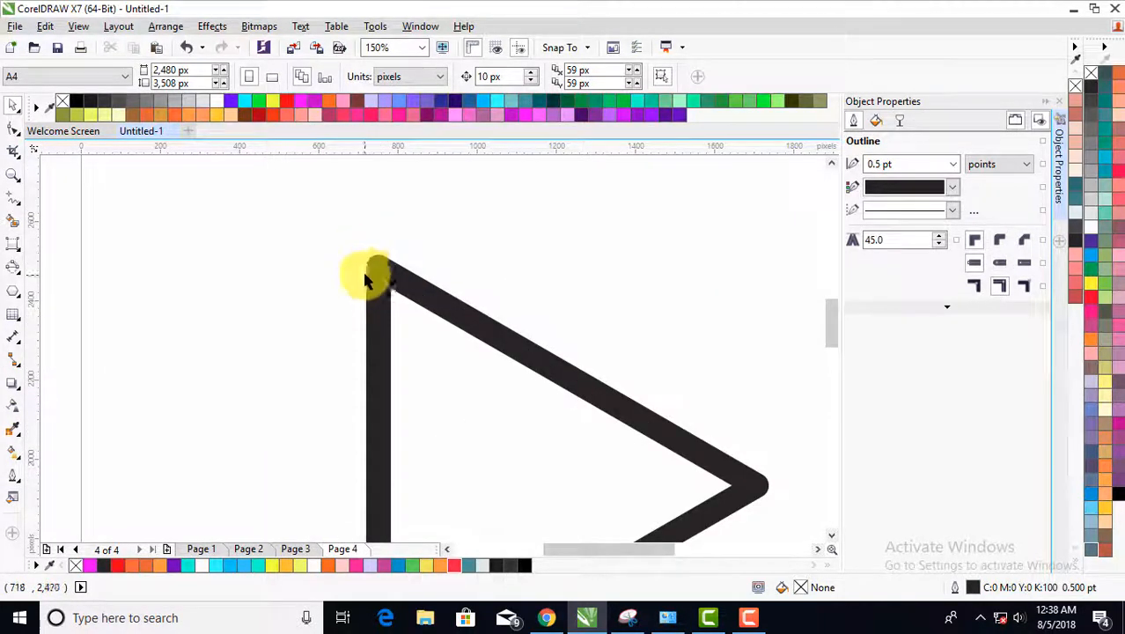
scroll(376, 271, "down", 2)
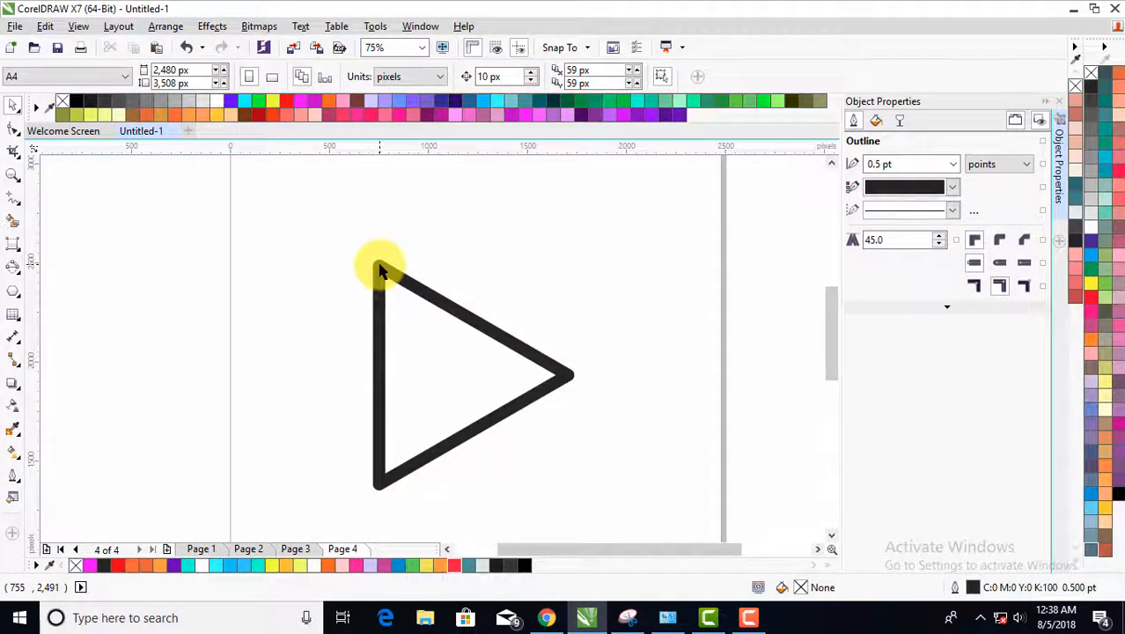
- Set the triangle's outline width to 20 pt and check the rounding of its upper corner
left_click(459, 312)
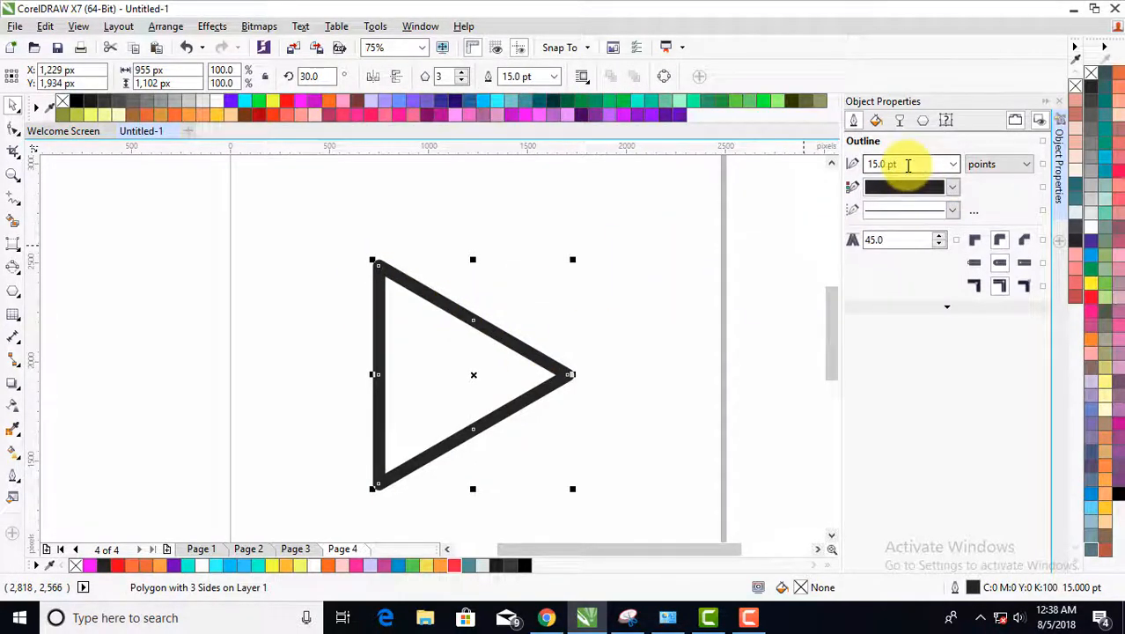
left_click(904, 164)
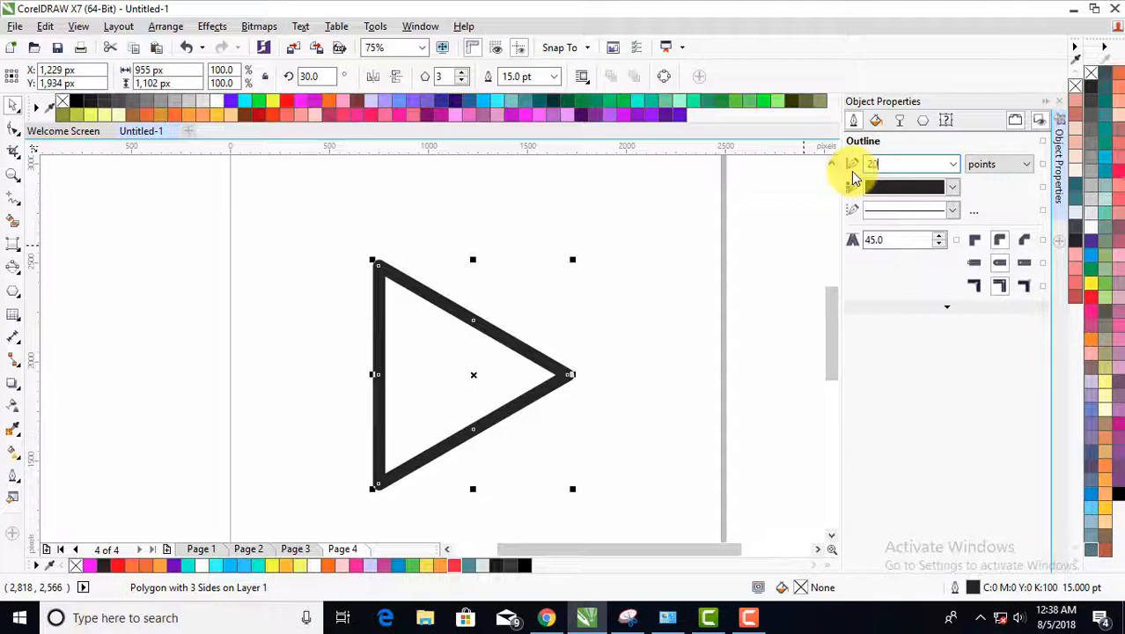
key("Return")
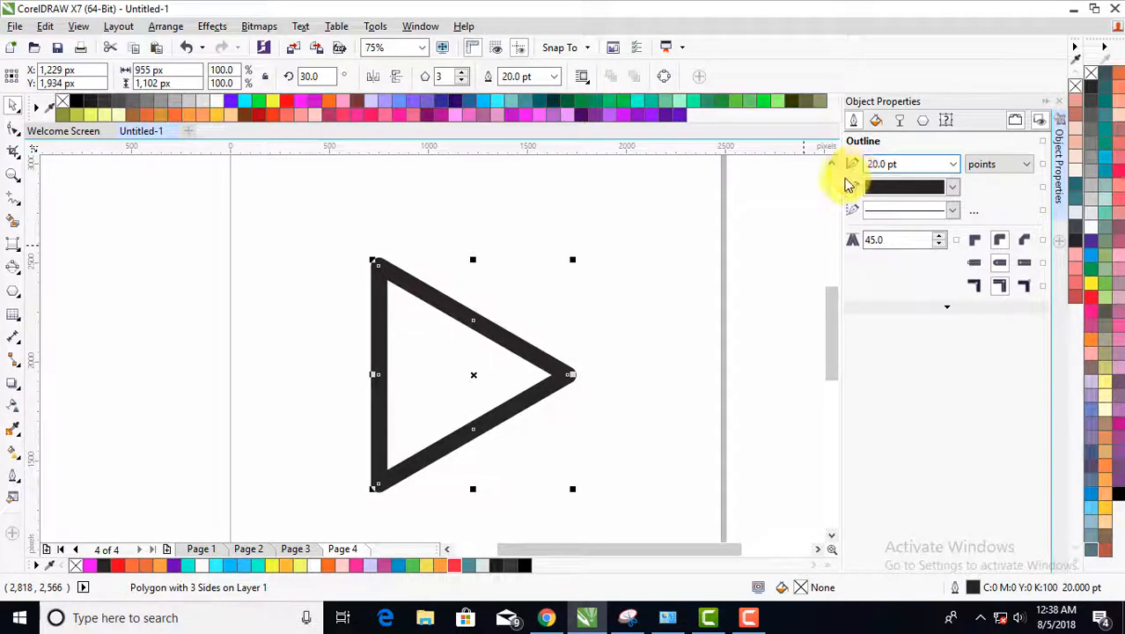
left_click(478, 296)
scroll(379, 267, "up", 1)
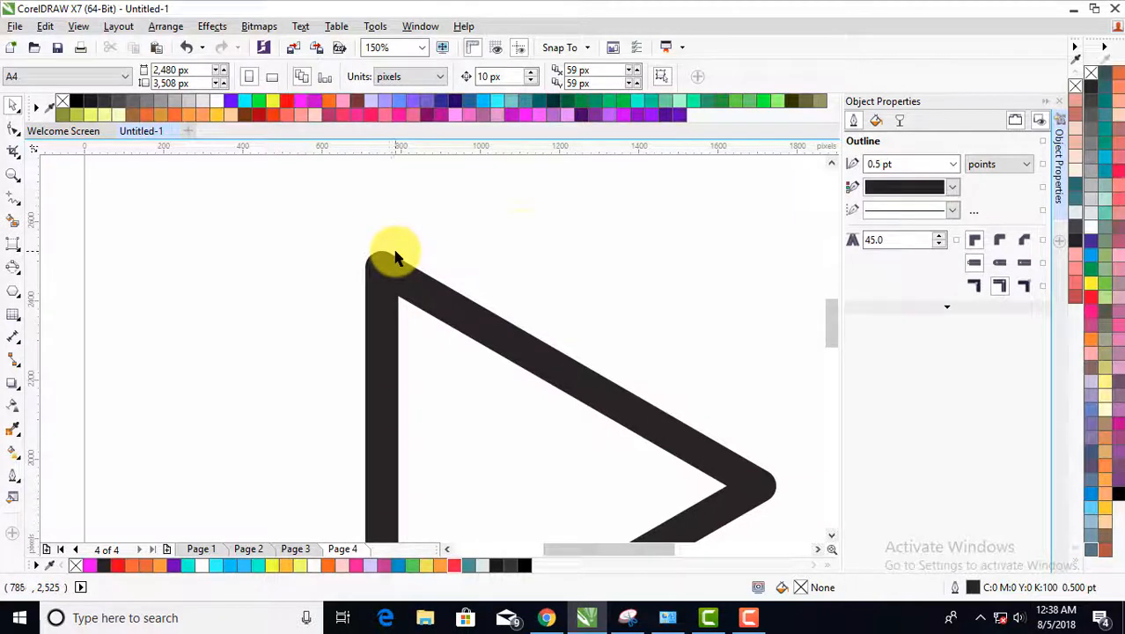
- Thicken the triangle's outline to 25 pt and inspect the rounded upper corner
left_click(606, 377)
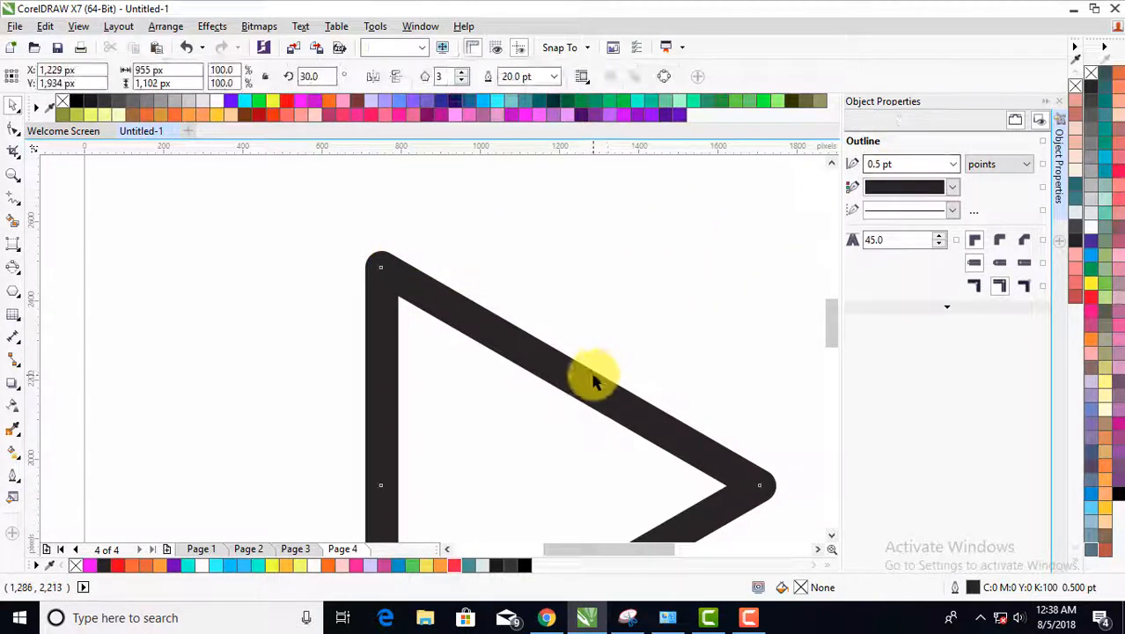
scroll(579, 351, "down", 2)
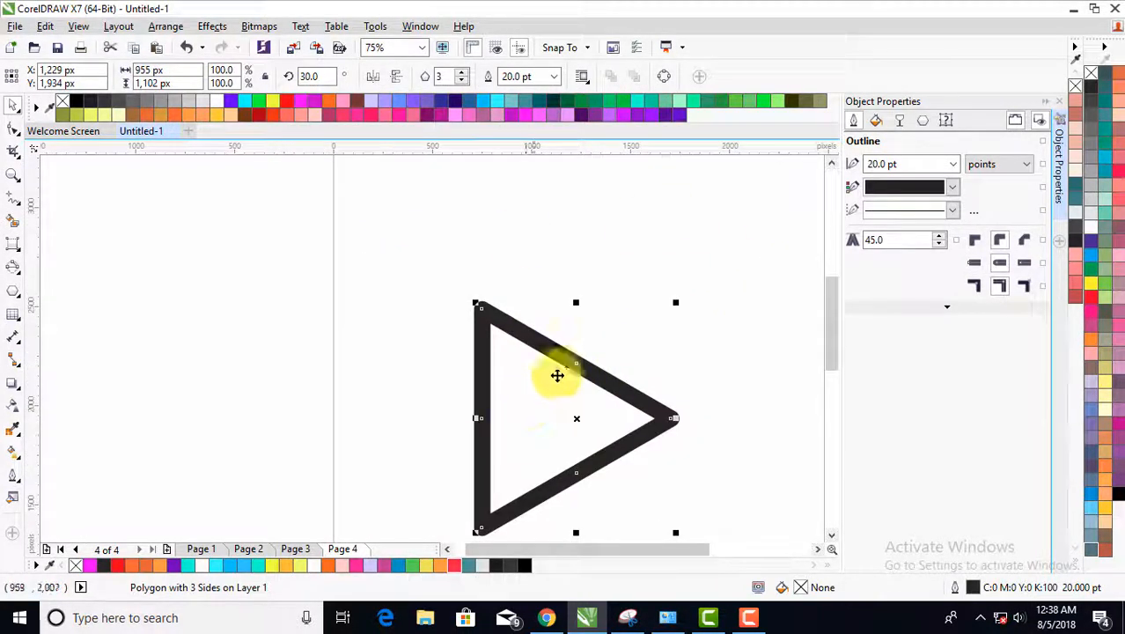
left_click(906, 162)
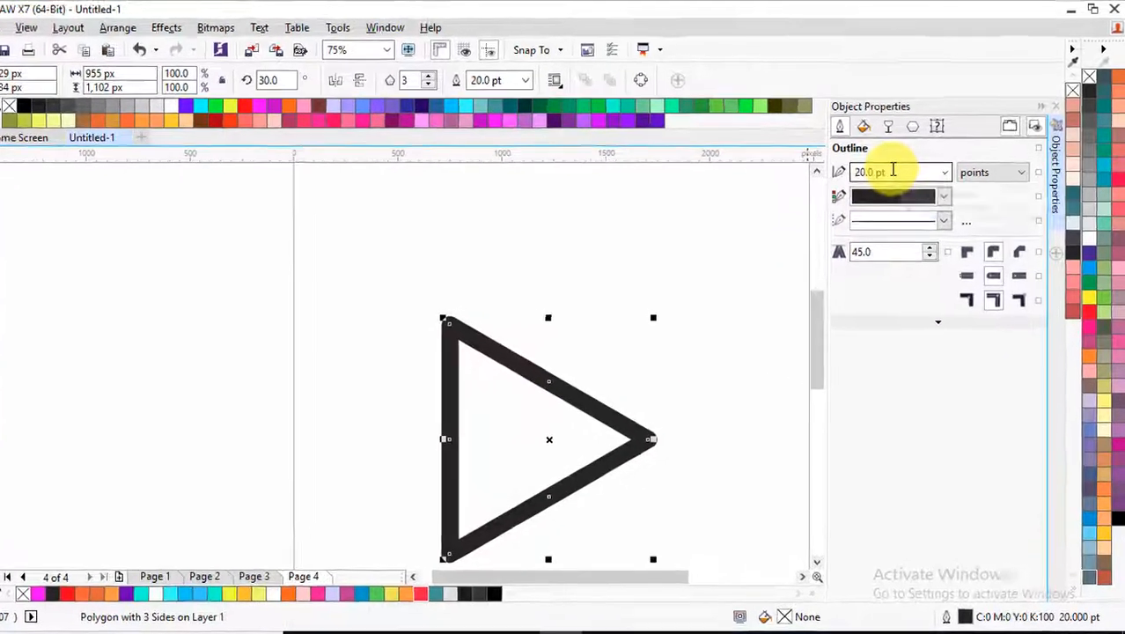
left_click(893, 171)
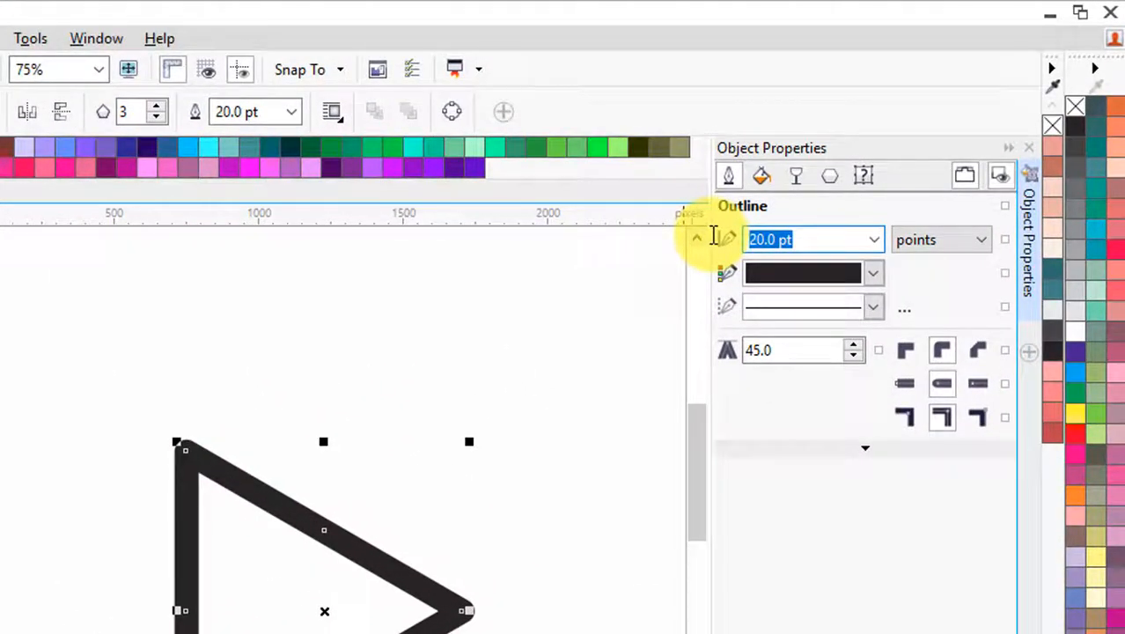
type("25")
key("Return")
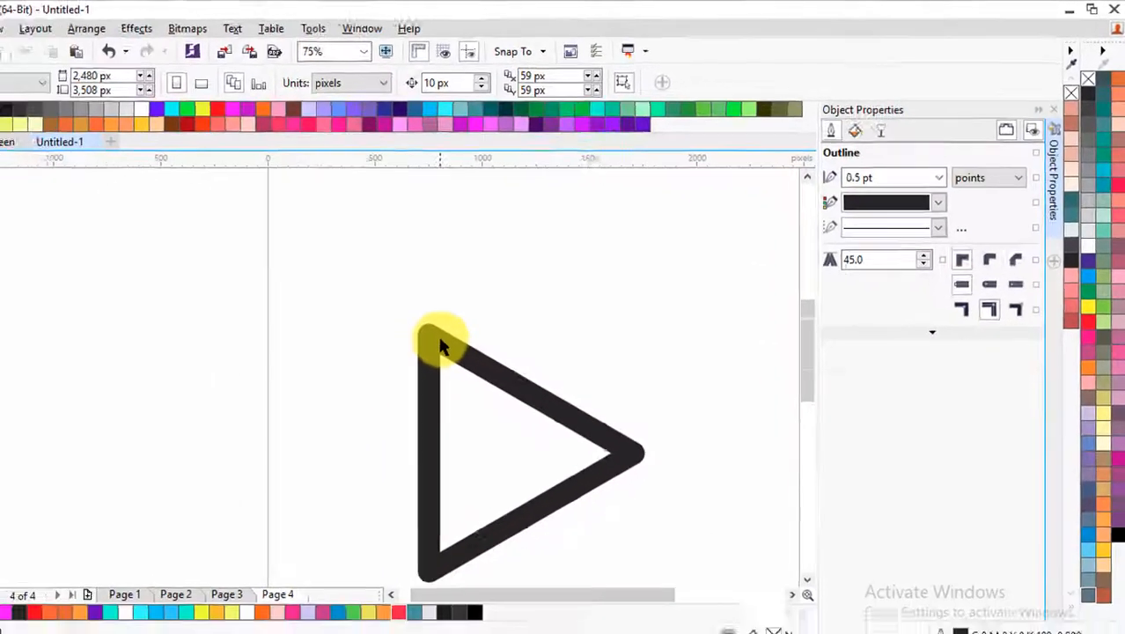
scroll(251, 473, "up", 2)
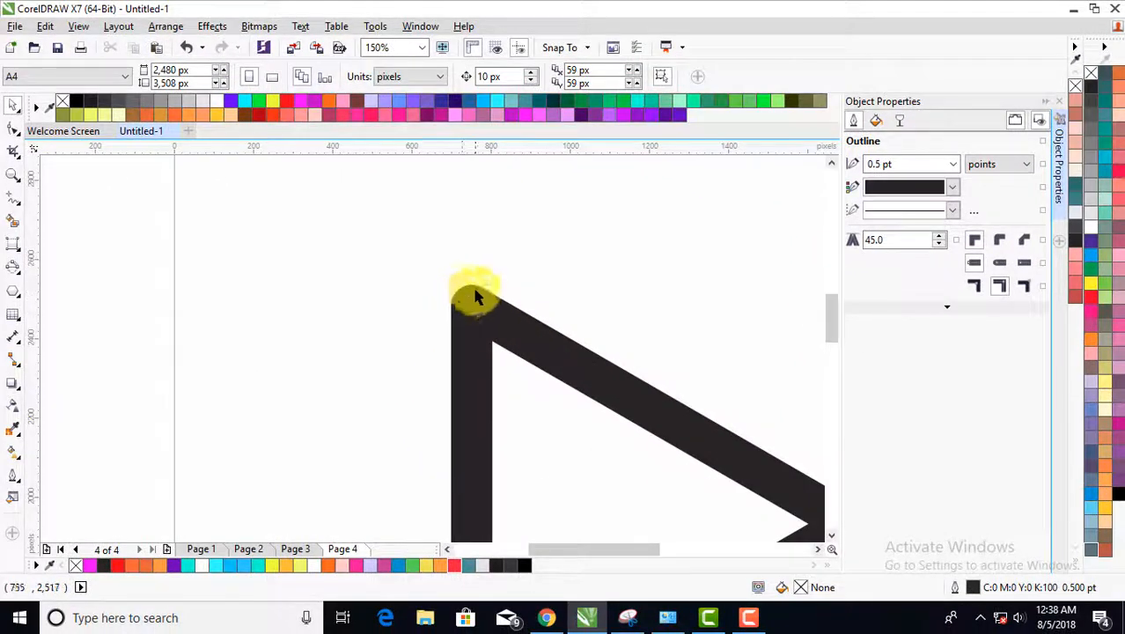
scroll(467, 294, "down", 2)
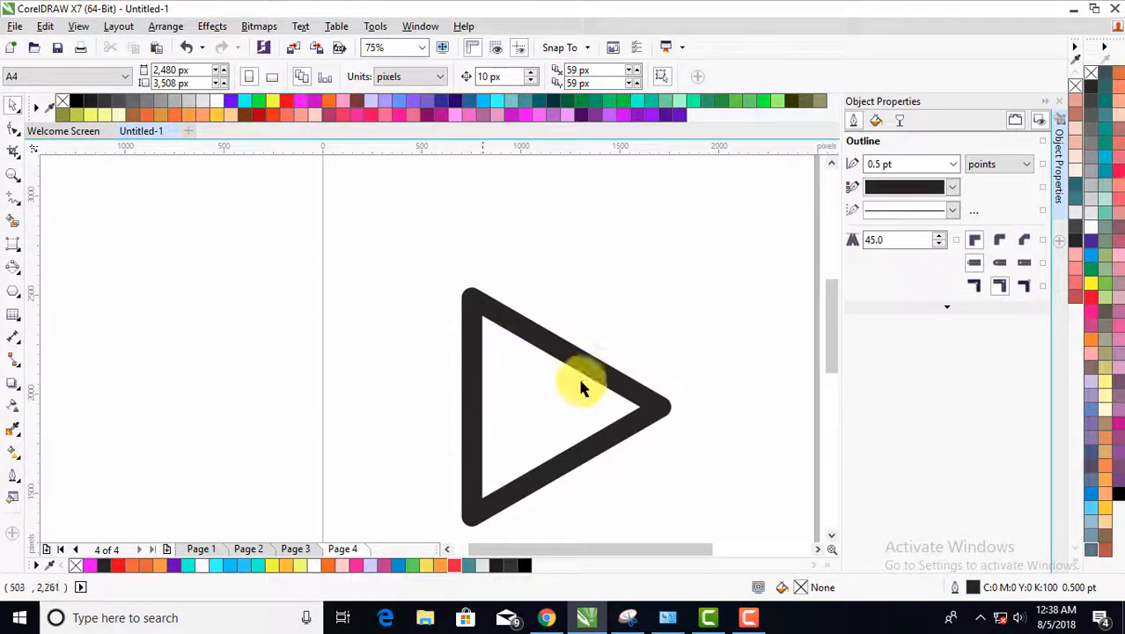
- Deselect the triangle and close the object properties
left_click(504, 314)
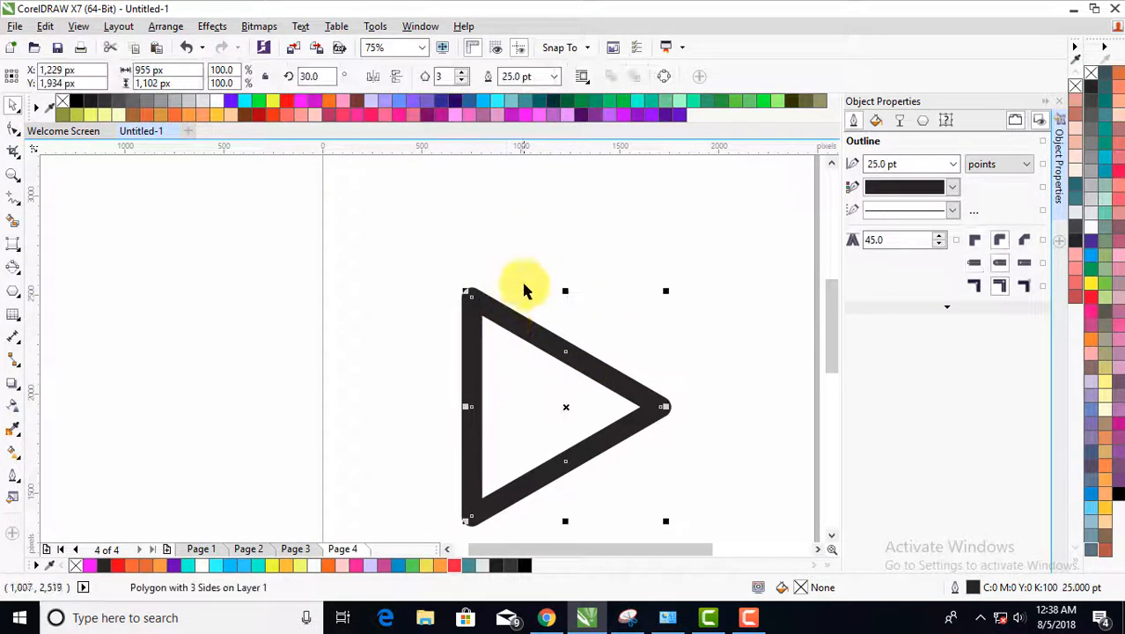
left_click(527, 333)
left_click(583, 273)
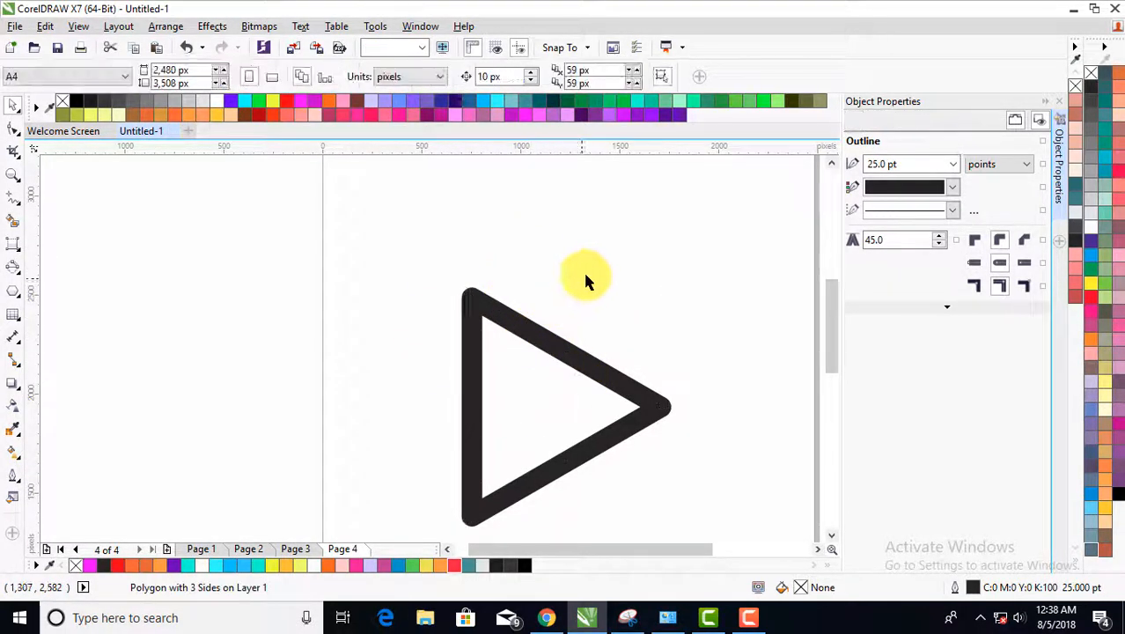
left_click(1062, 102)
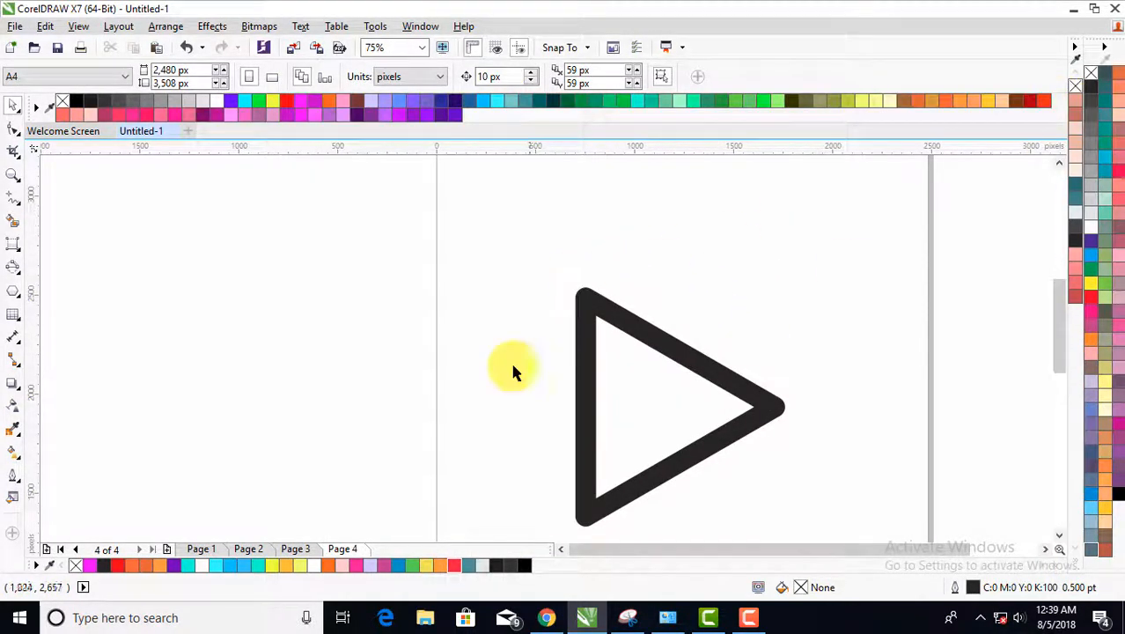
- Fill the triangle with the blue R0 G156 B207 (#009CCF), leave its outline black, and deselect it
left_click(643, 394)
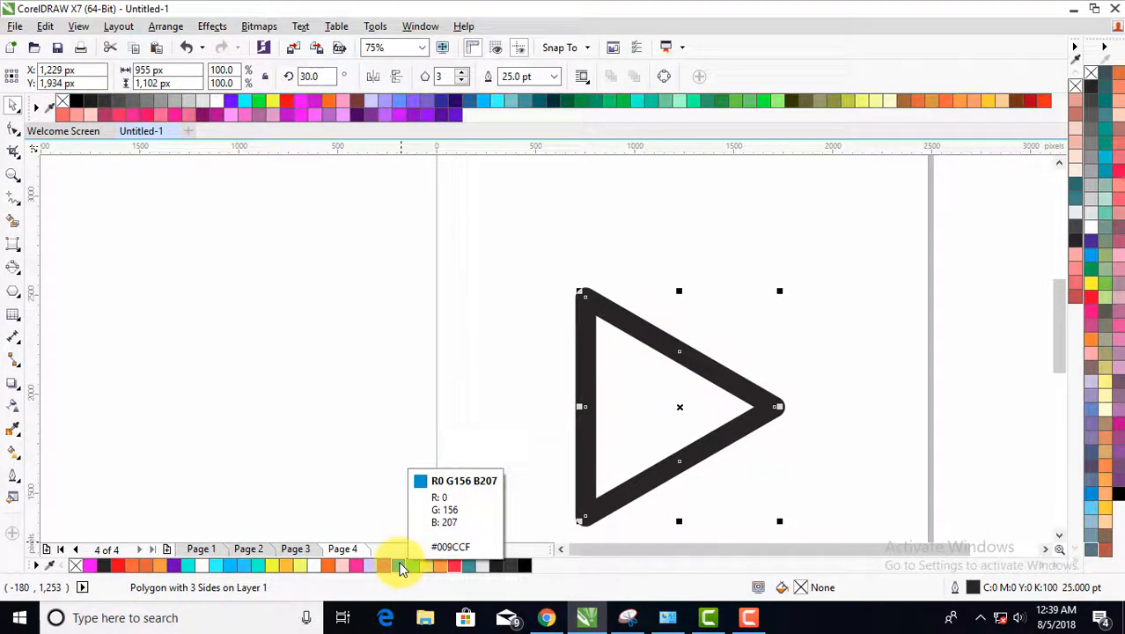
left_click(400, 566)
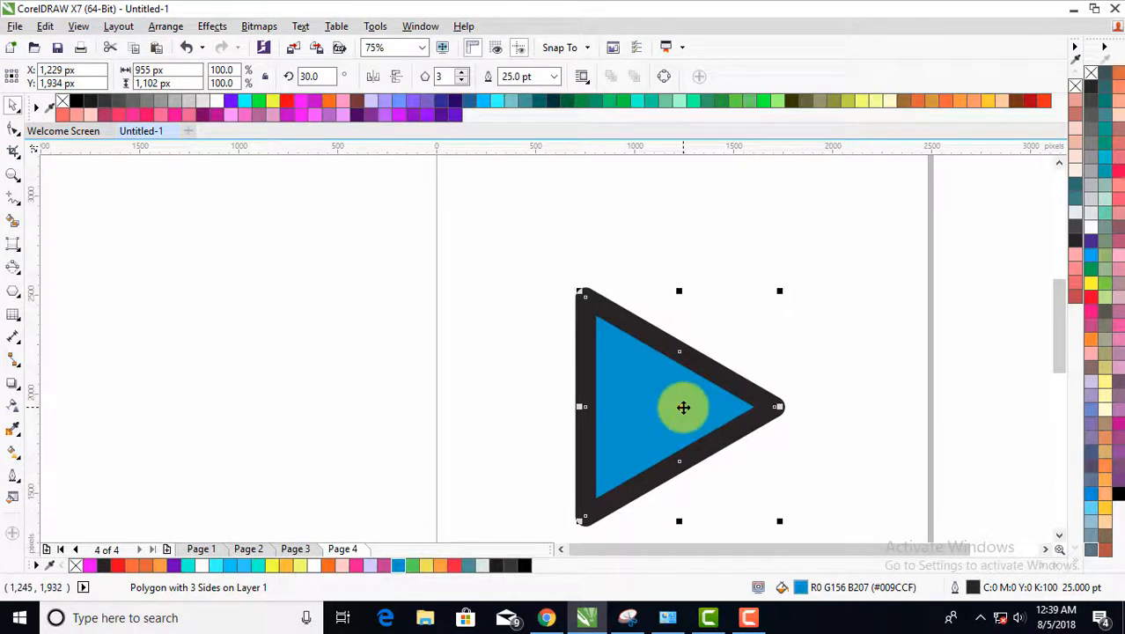
scroll(839, 370, "down", 1)
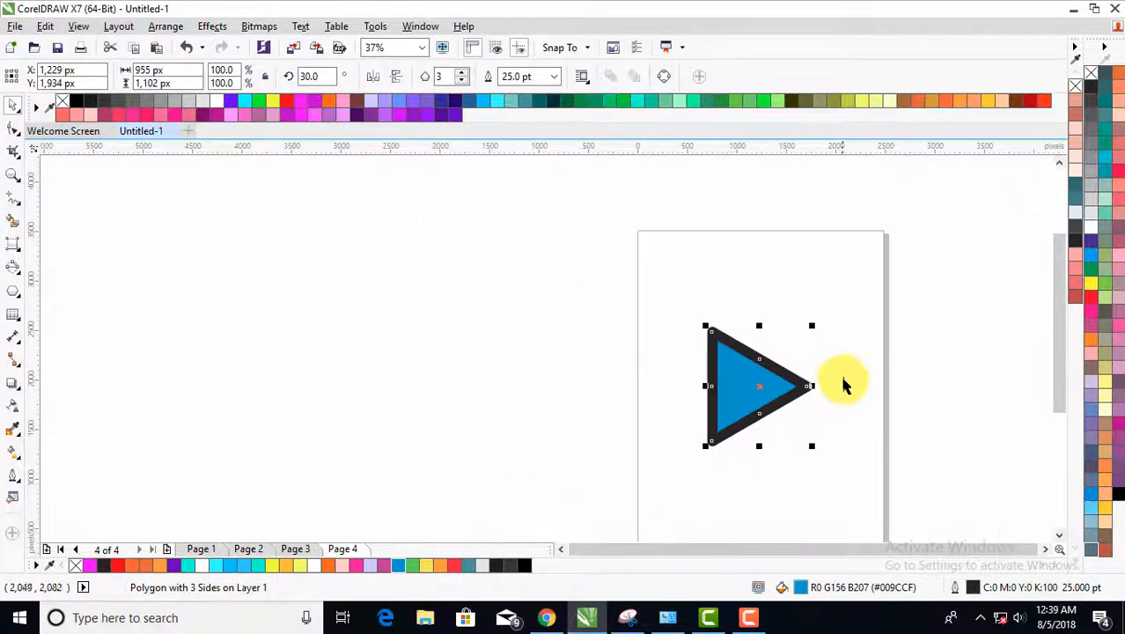
scroll(826, 467, "up", 1)
left_click(527, 306)
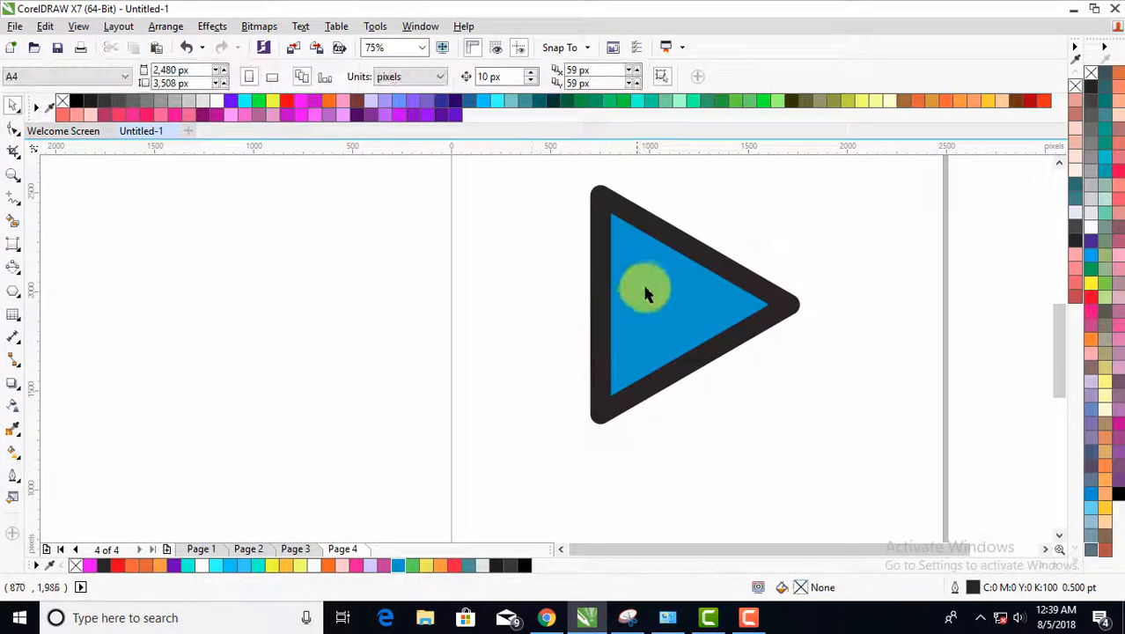
- Move the blue triangle down and left to about X 996 px, Y 1,784 px and leave it selected
left_click_drag(646, 289, 606, 315)
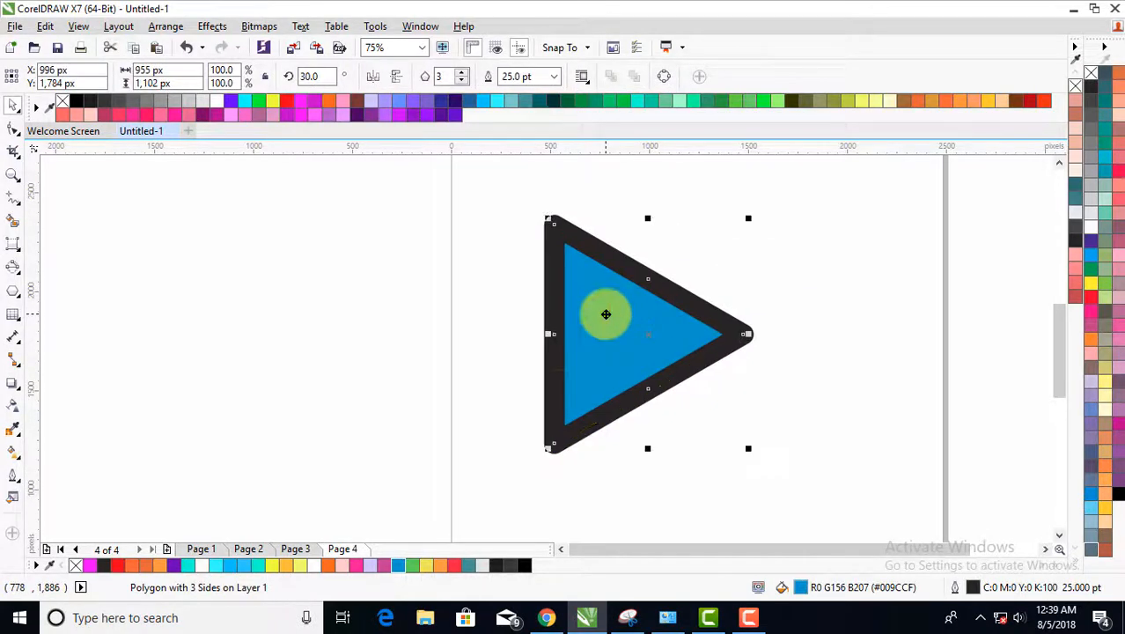
left_click(879, 269)
left_click(590, 289)
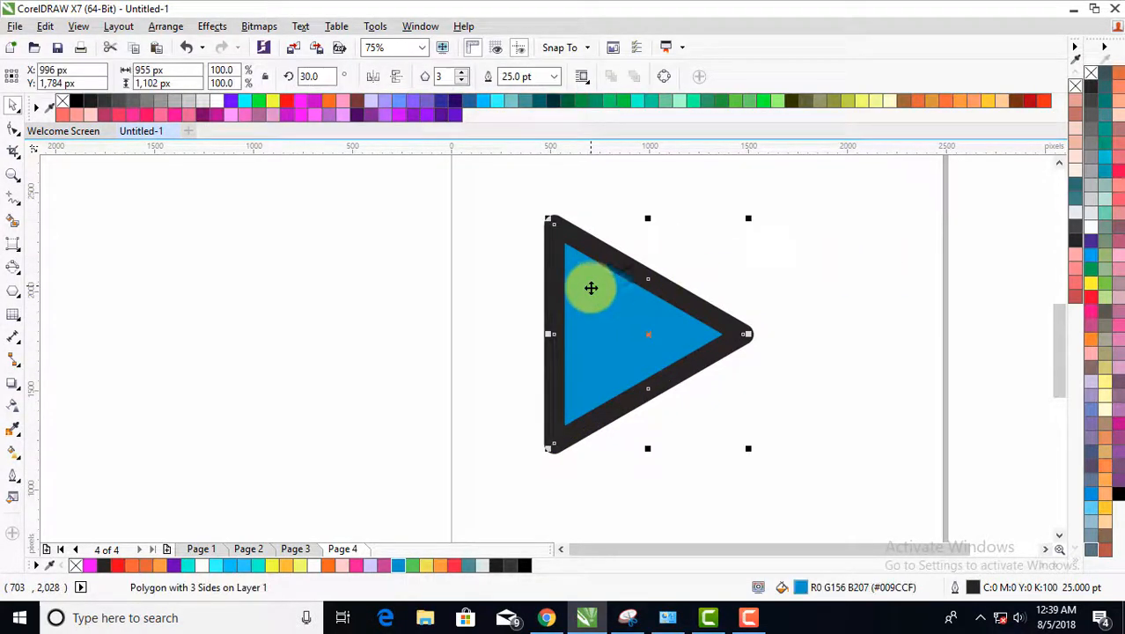
left_click(716, 277)
left_click(619, 305)
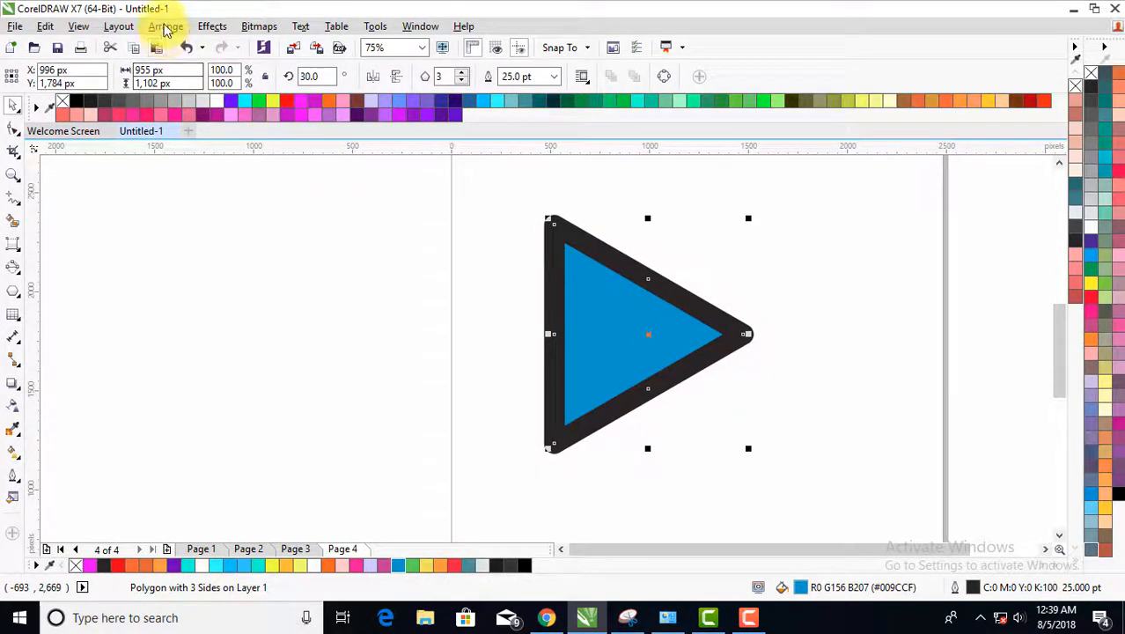
- Convert the triangle's black outline to a separate object and deselect it
left_click(166, 27)
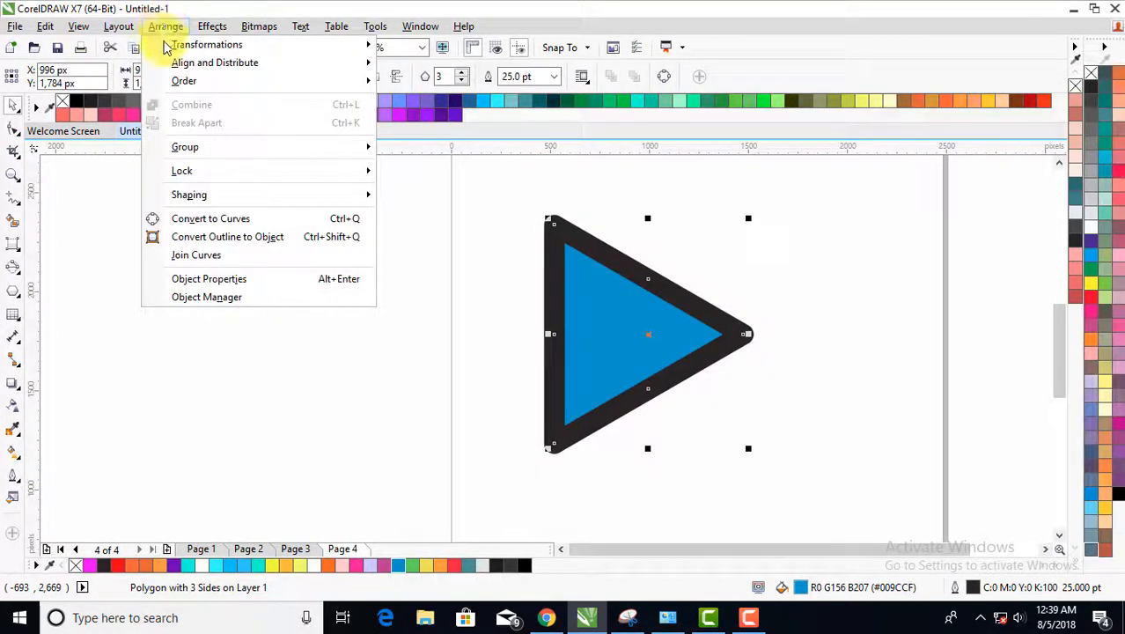
left_click(235, 239)
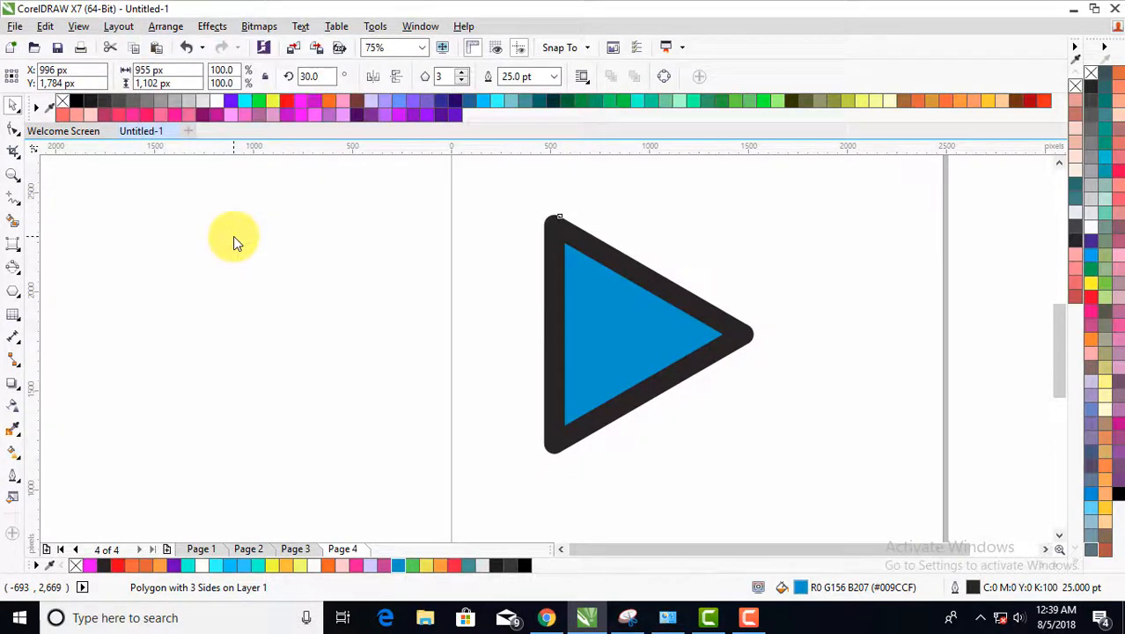
left_click(444, 301)
- Move the blue triangle and the black outline apart to check that they are separate objects, and undo the moves
left_click(617, 328)
left_click_drag(615, 327, 703, 275)
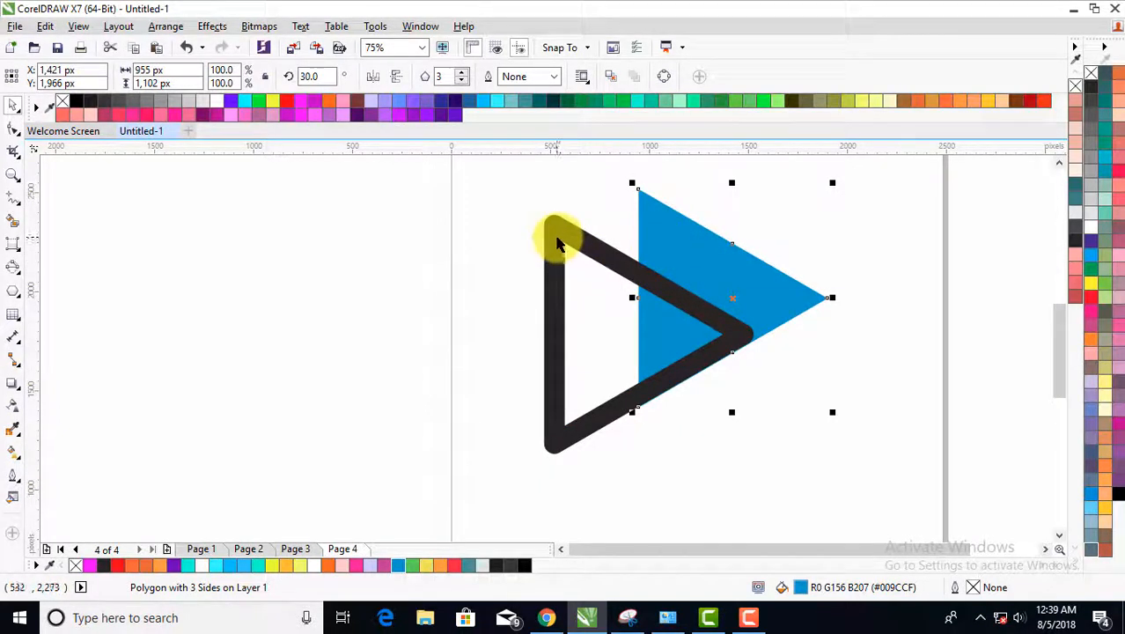
left_click(558, 239)
left_click_drag(558, 240, 491, 247)
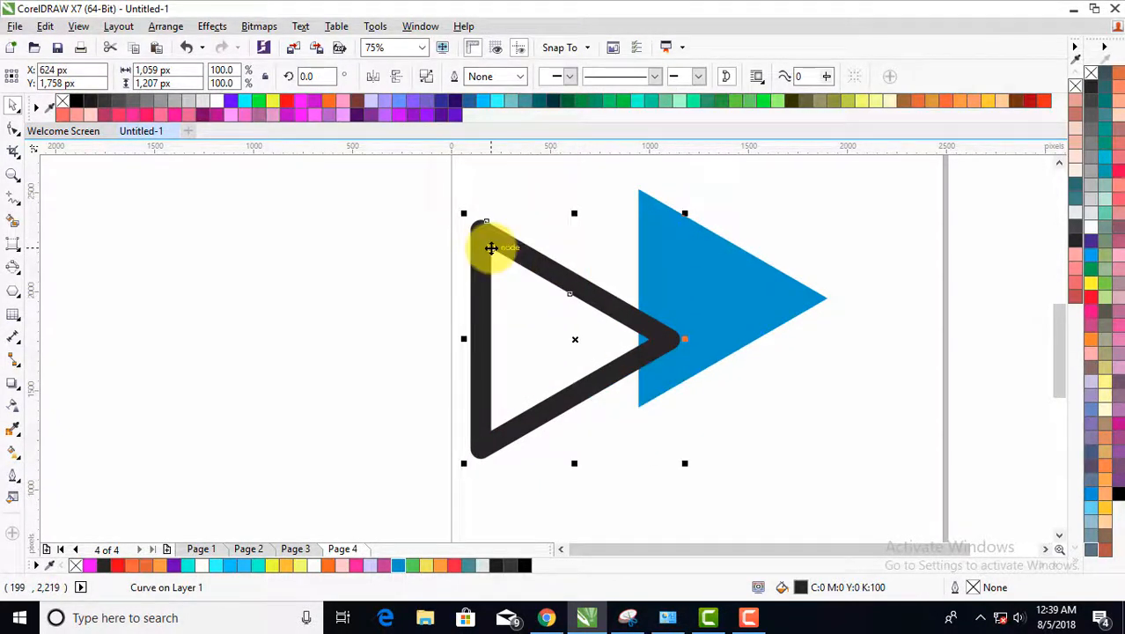
key("ctrl+z")
key("ctrl+z")
key("ctrl+z")
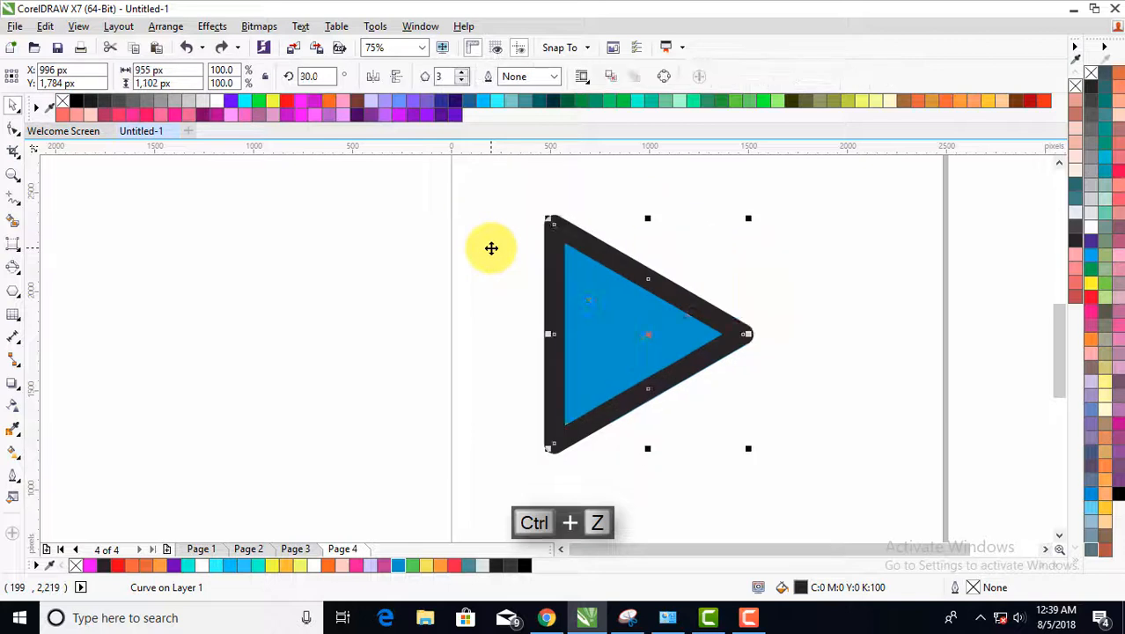
- Select the blue triangle together with the black outline object and weld them into a single curve
left_click(486, 263)
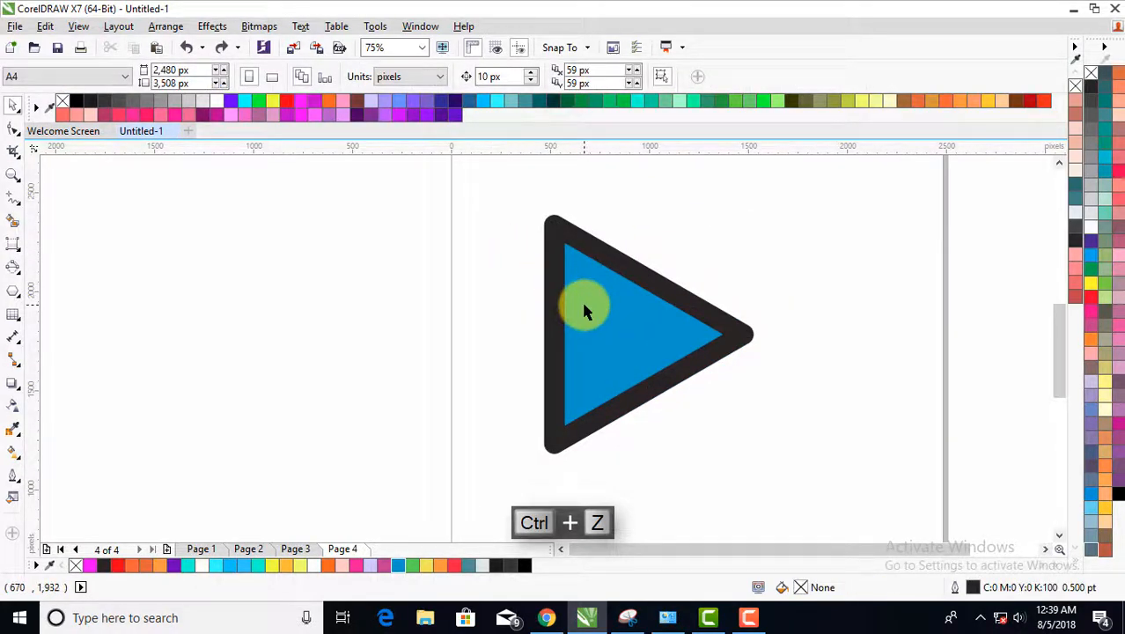
left_click(585, 306)
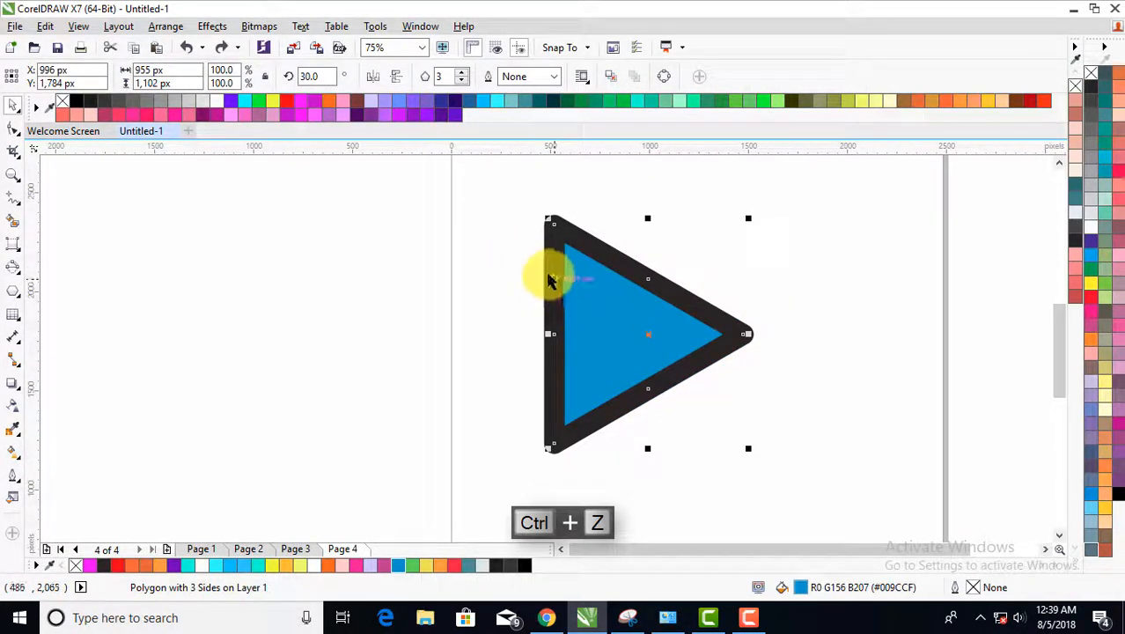
key("Escape")
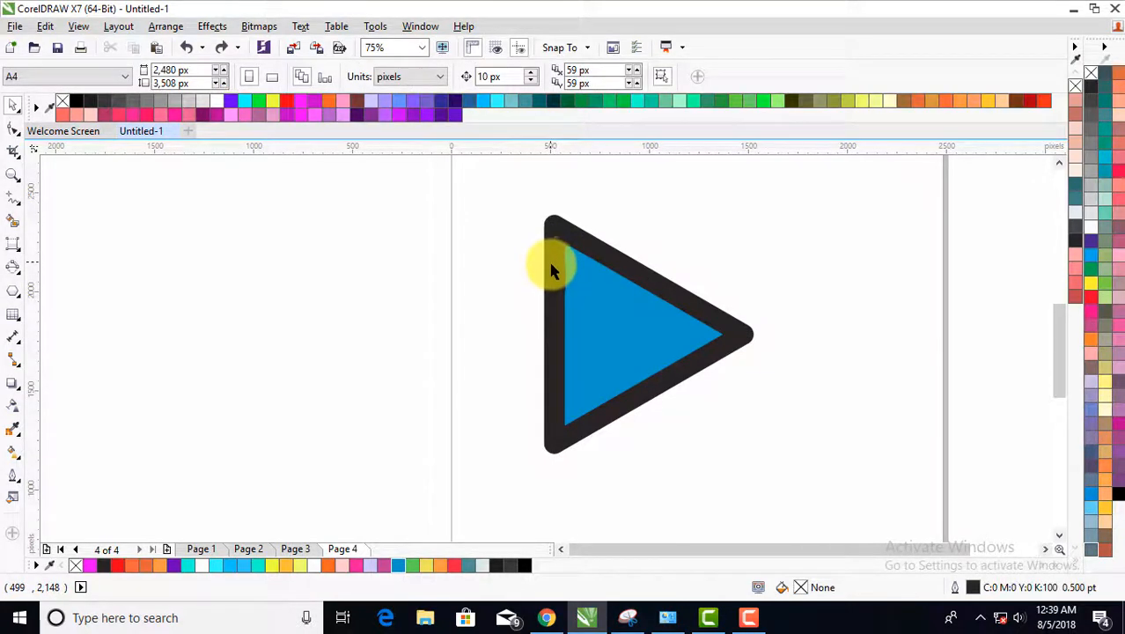
left_click(589, 297)
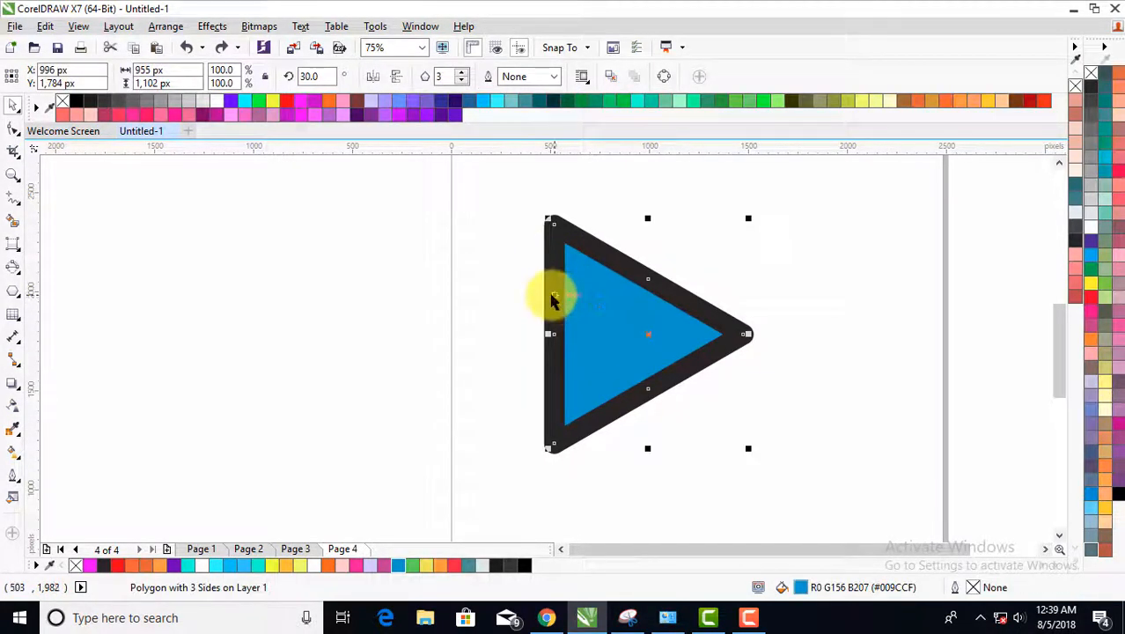
left_click(551, 306, "shift")
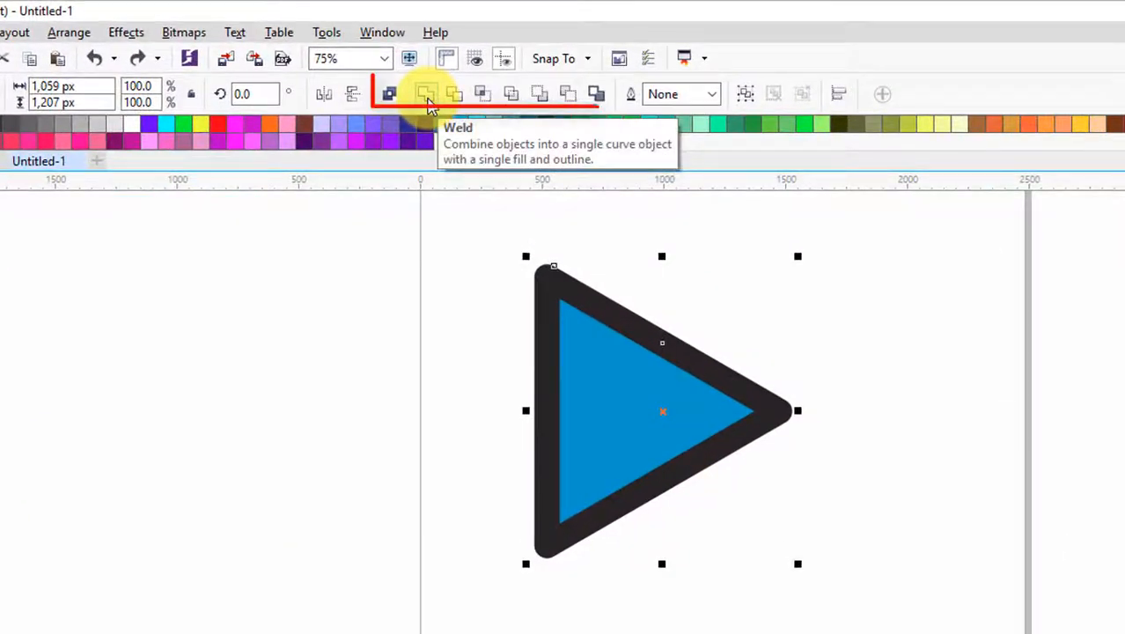
left_click(427, 99)
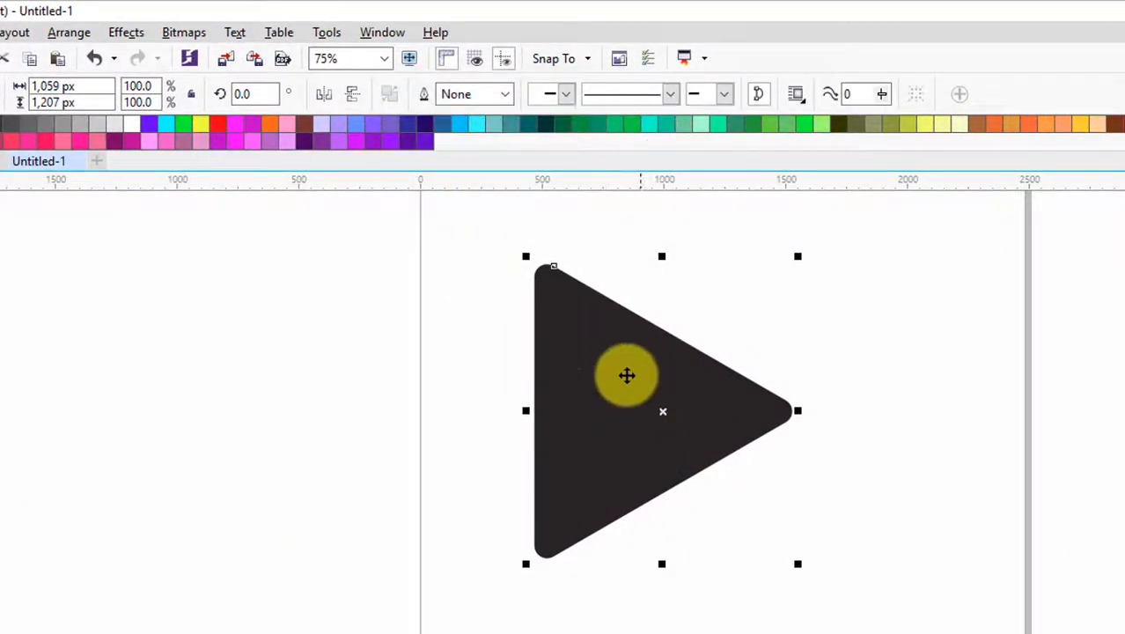
- Move the welded black triangle to about X 897 px, Y 1,748 px and deselect it
left_click(482, 369)
mouse_move(625, 403)
left_mouse_down()
mouse_move(522, 400)
mouse_move(634, 405)
left_mouse_up()
left_click_drag(634, 404, 532, 411)
left_click_drag(544, 410, 624, 416)
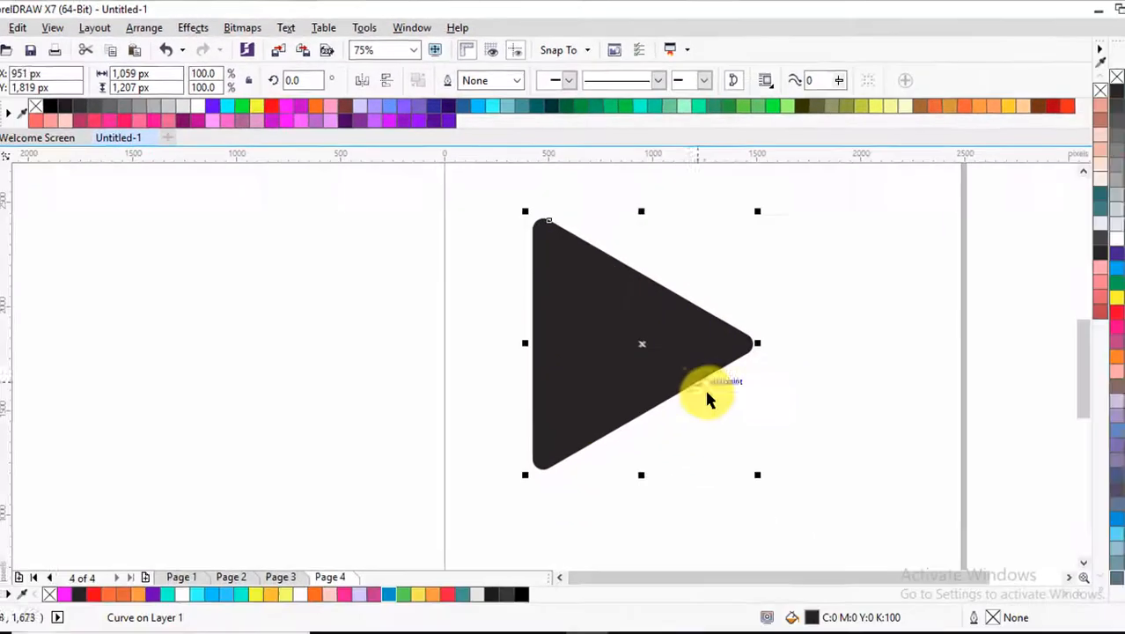
left_click(727, 405)
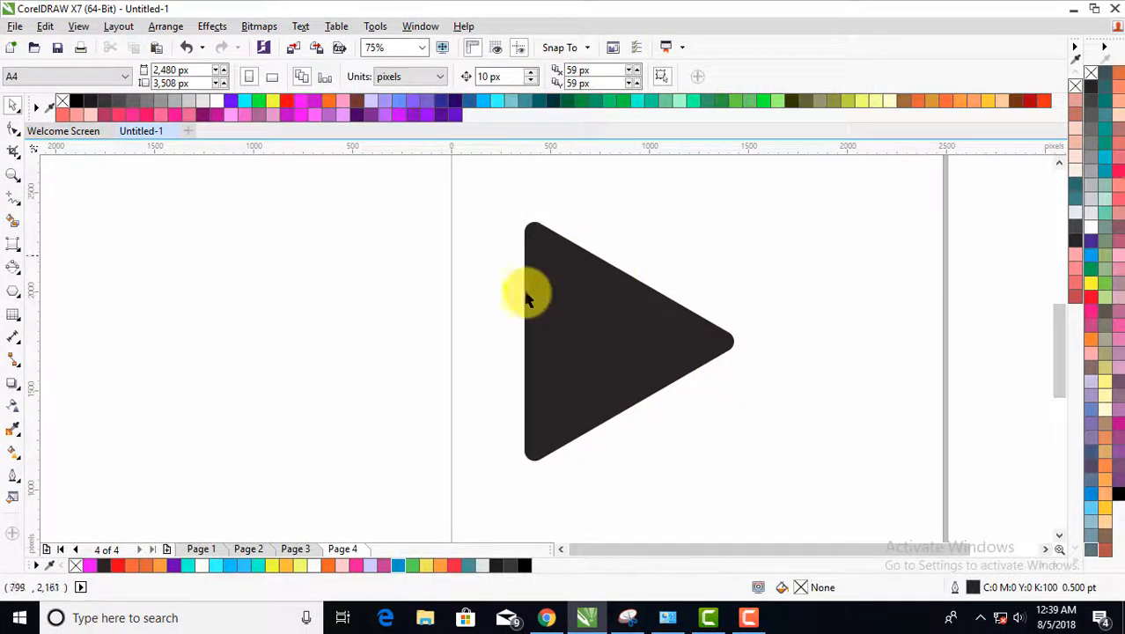
- Examine the welded triangle's nodes around its rounded upper-left corner with the Shape tool
left_click(581, 276)
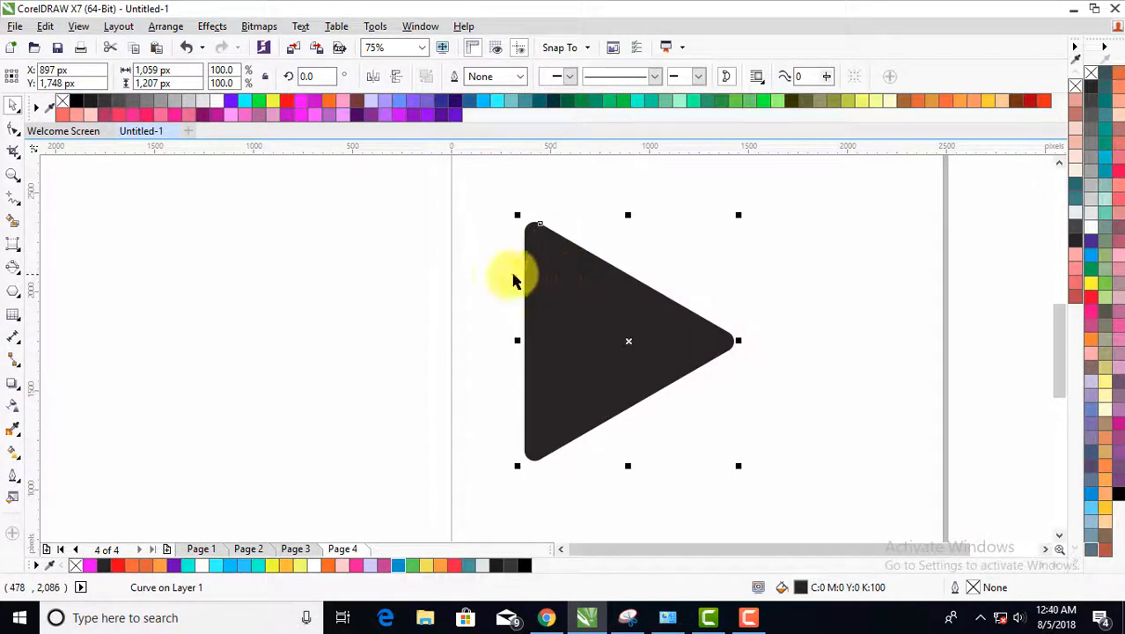
left_click(12, 131)
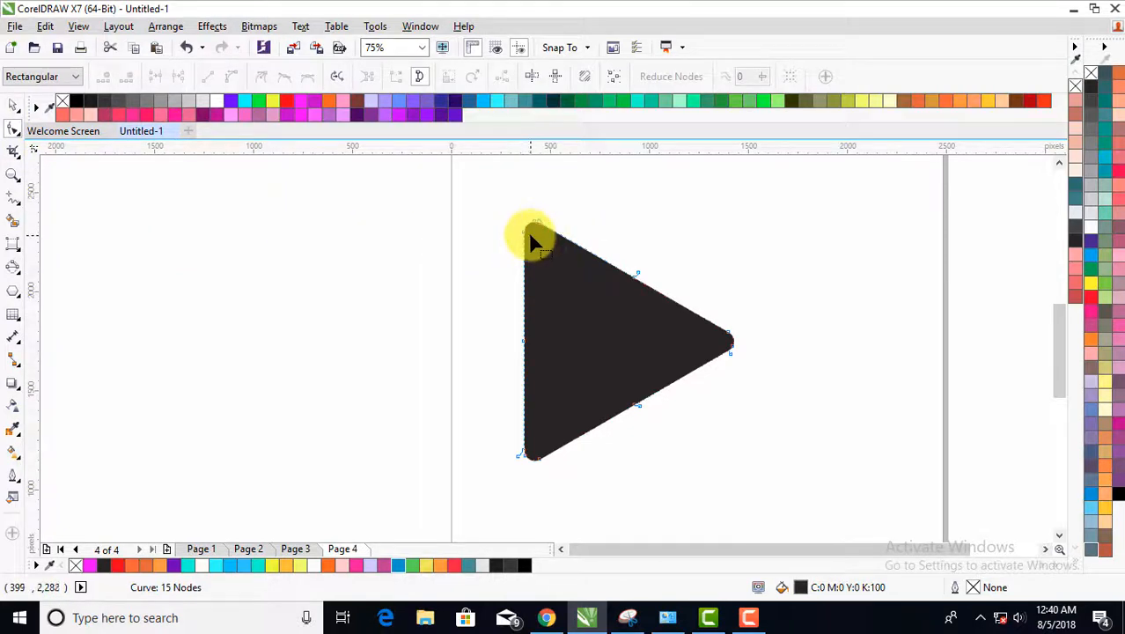
scroll(528, 233, "up", 1)
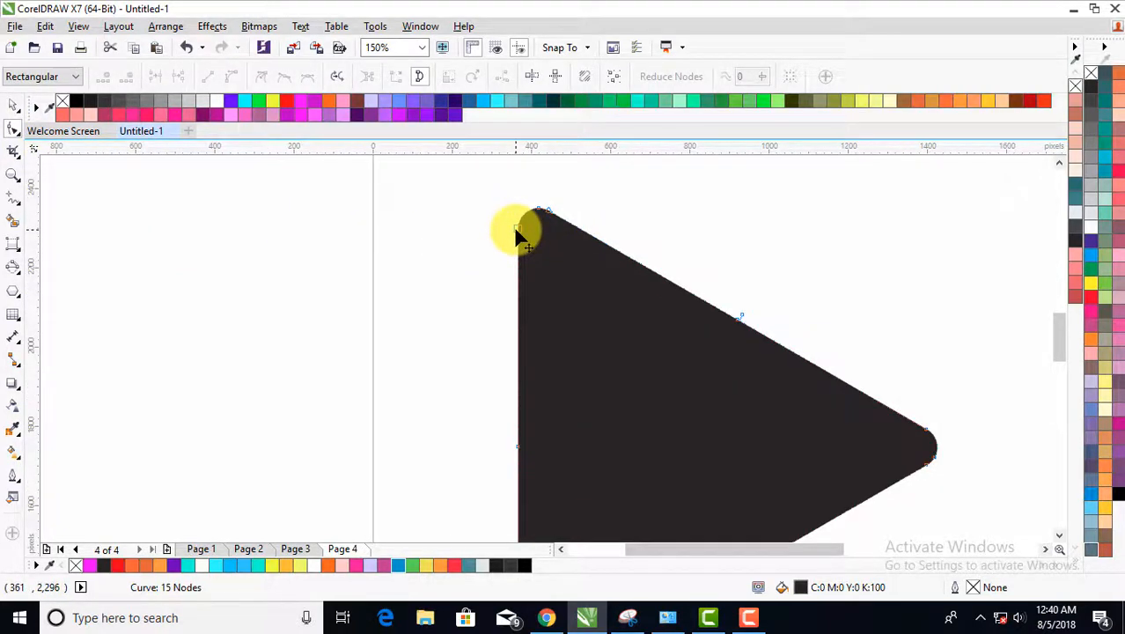
scroll(514, 229, "down", 1)
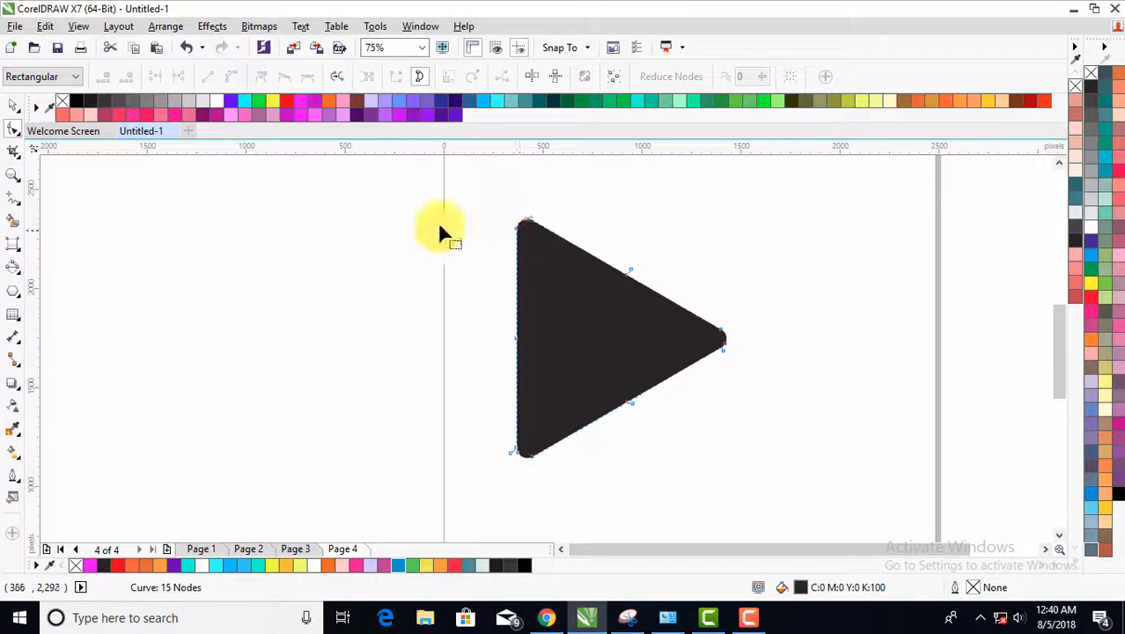
- Draw a straight diagonal line about 756 px wide and high from the triangle's upper-left corner node to its lower sloping edge
left_click(22, 211)
left_click(71, 199)
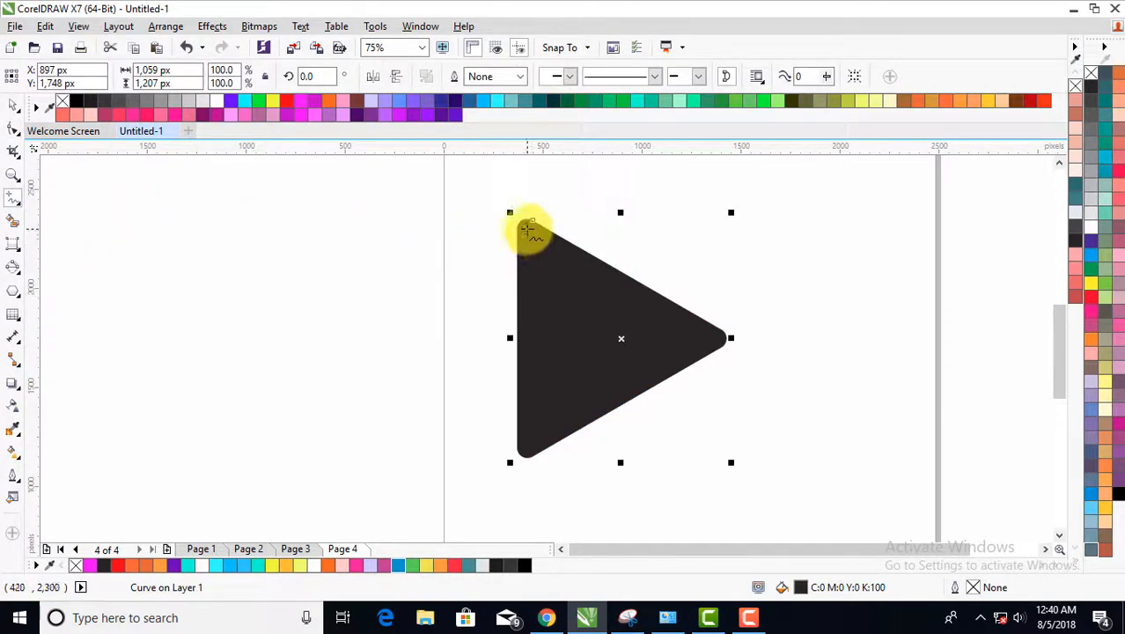
scroll(528, 231, "up", 2)
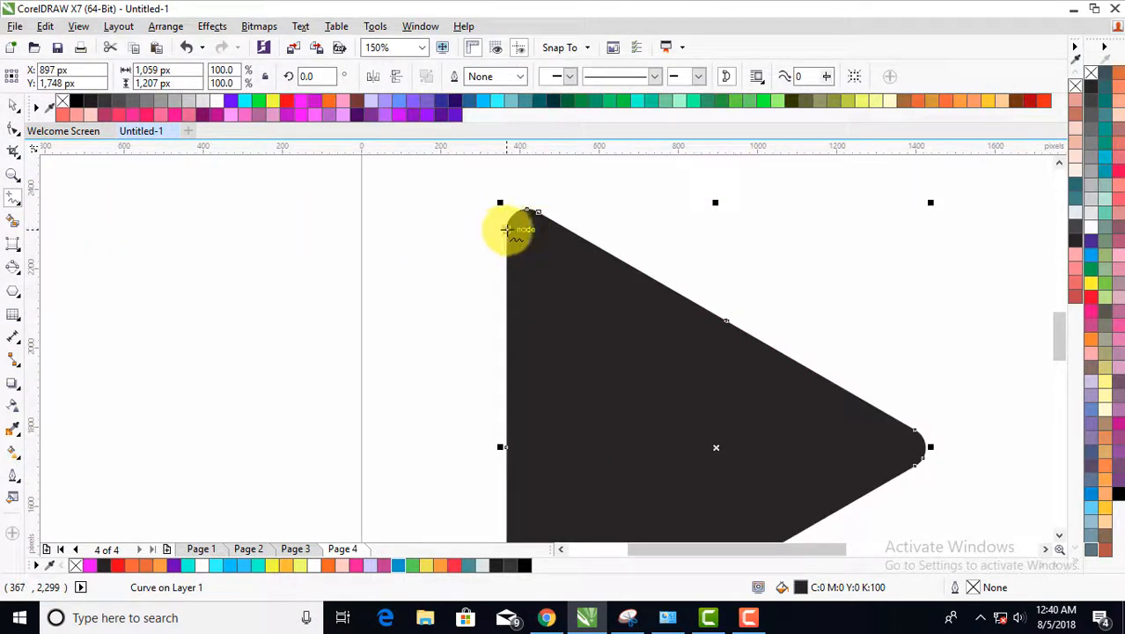
left_click_drag(508, 230, 804, 482)
scroll(683, 316, "down", 2)
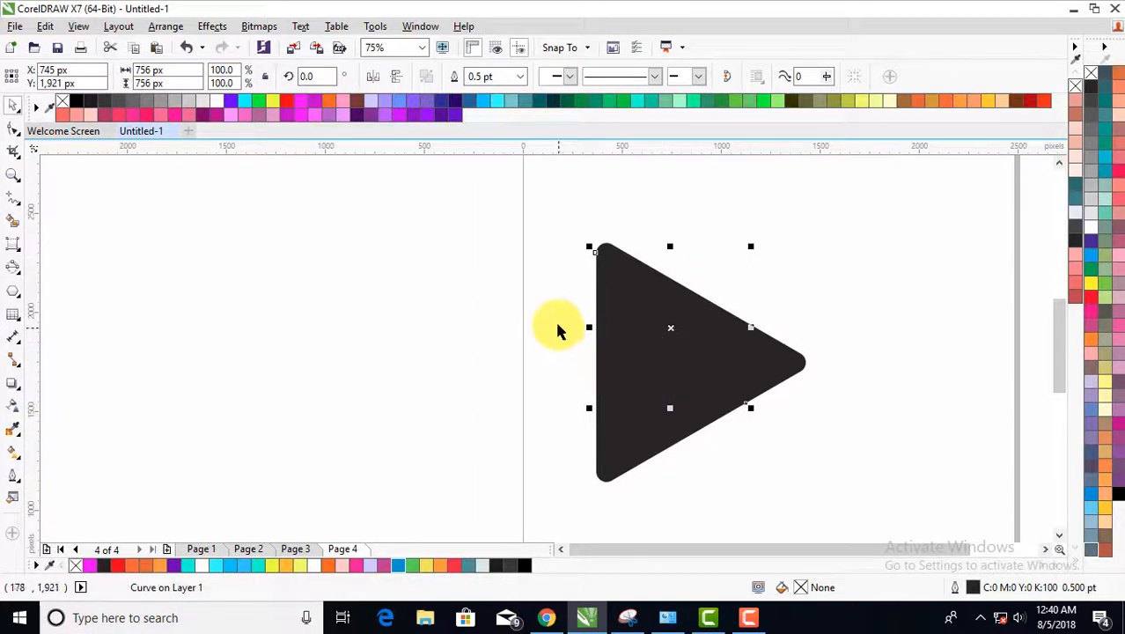
left_click(12, 103)
left_click(513, 328)
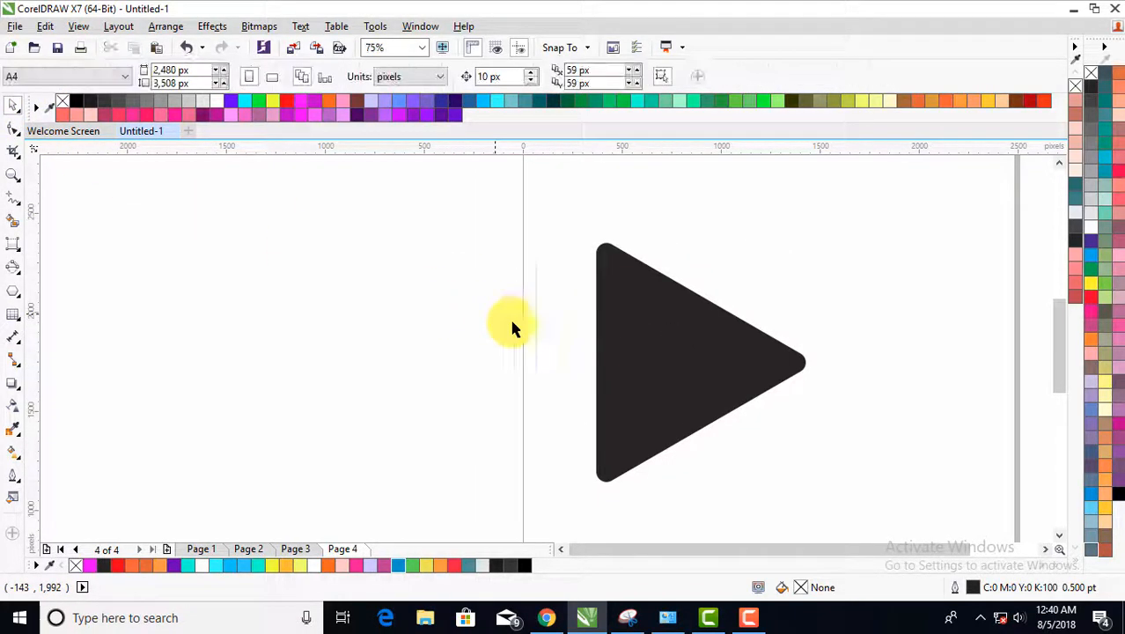
- Fill the welded triangle with light grey R230 G230 B230 (#E6E6E6) and deselect it
left_click(635, 434)
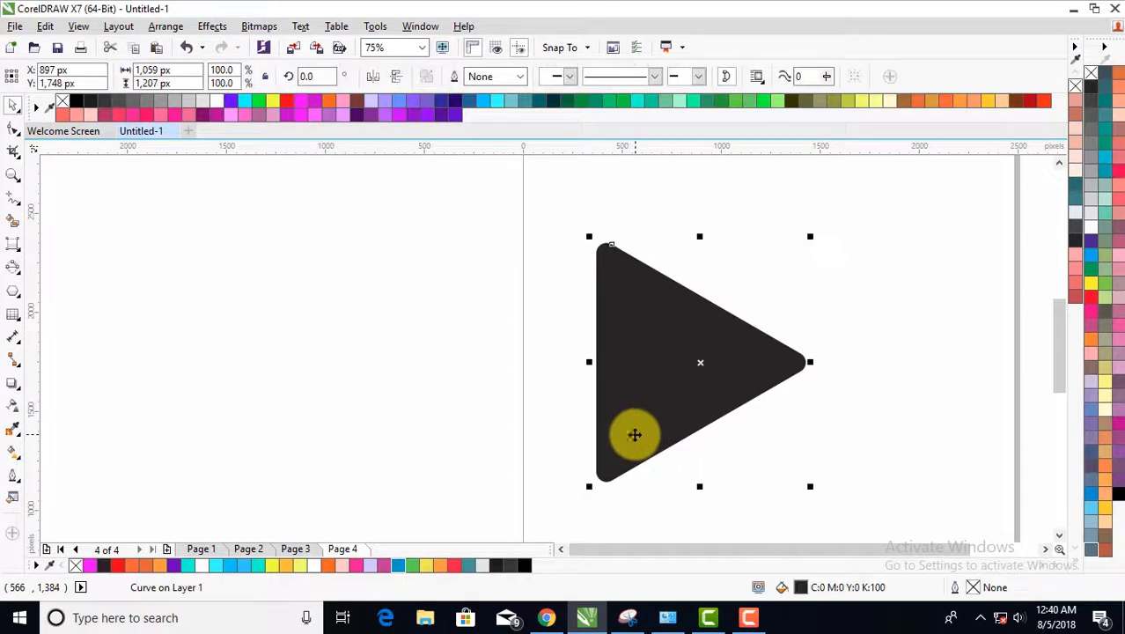
left_click(201, 105)
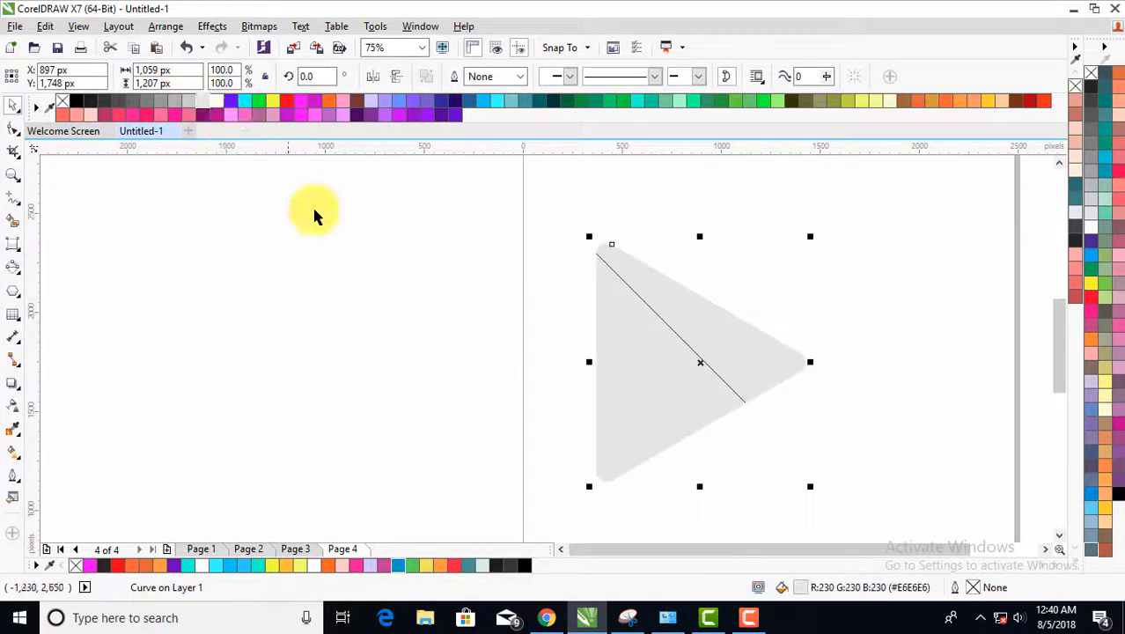
left_click(563, 328)
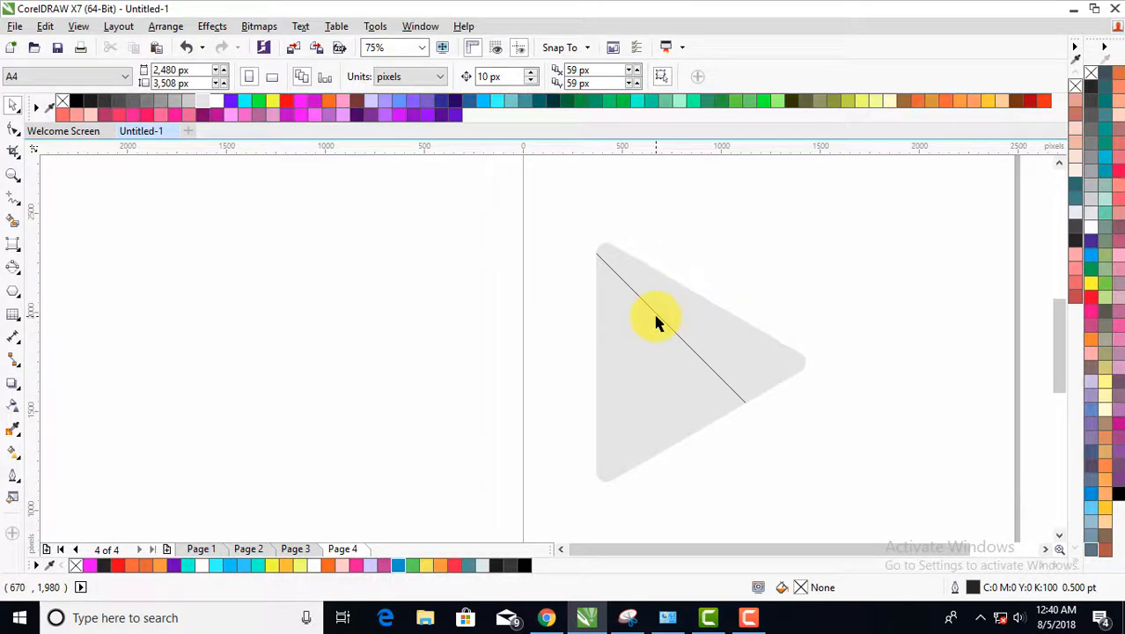
- Copy and paste the diagonal line, and move the duplicate down and left to about X 409 px, Y 1,769 px
scroll(675, 337, "up", 1)
scroll(674, 333, "down", 1)
scroll(672, 327, "up", 1)
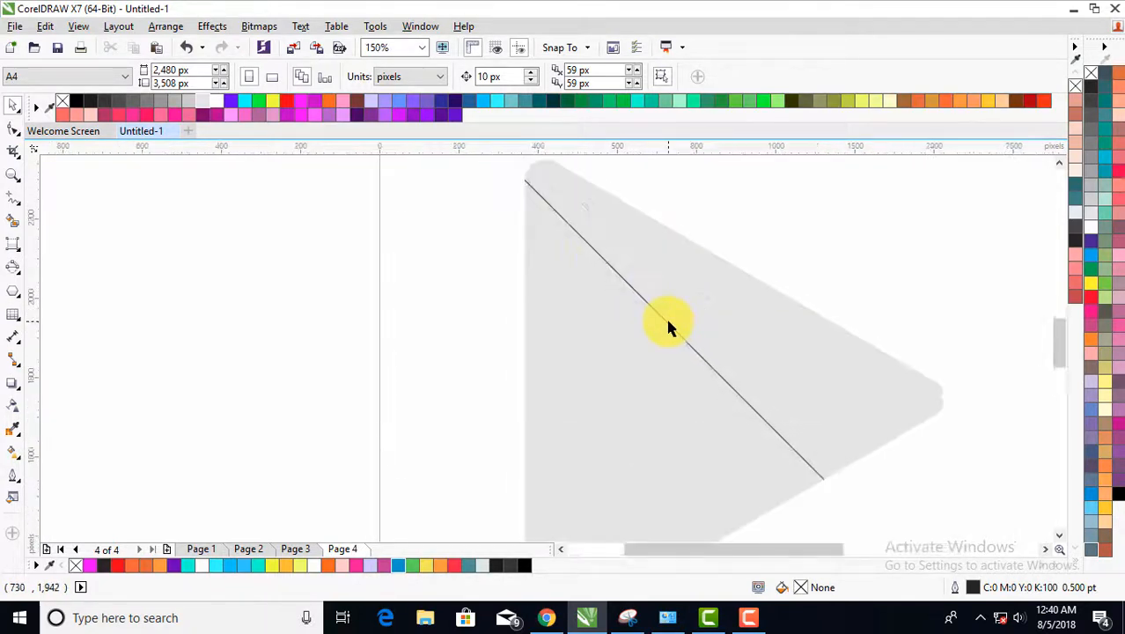
left_click(663, 323)
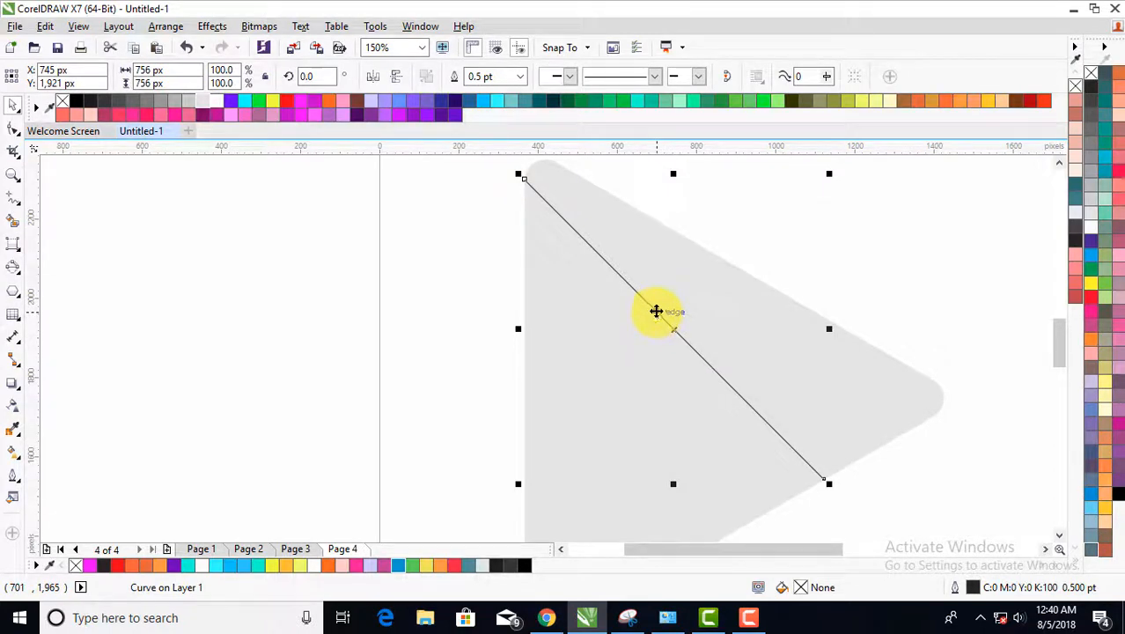
right_click(653, 309)
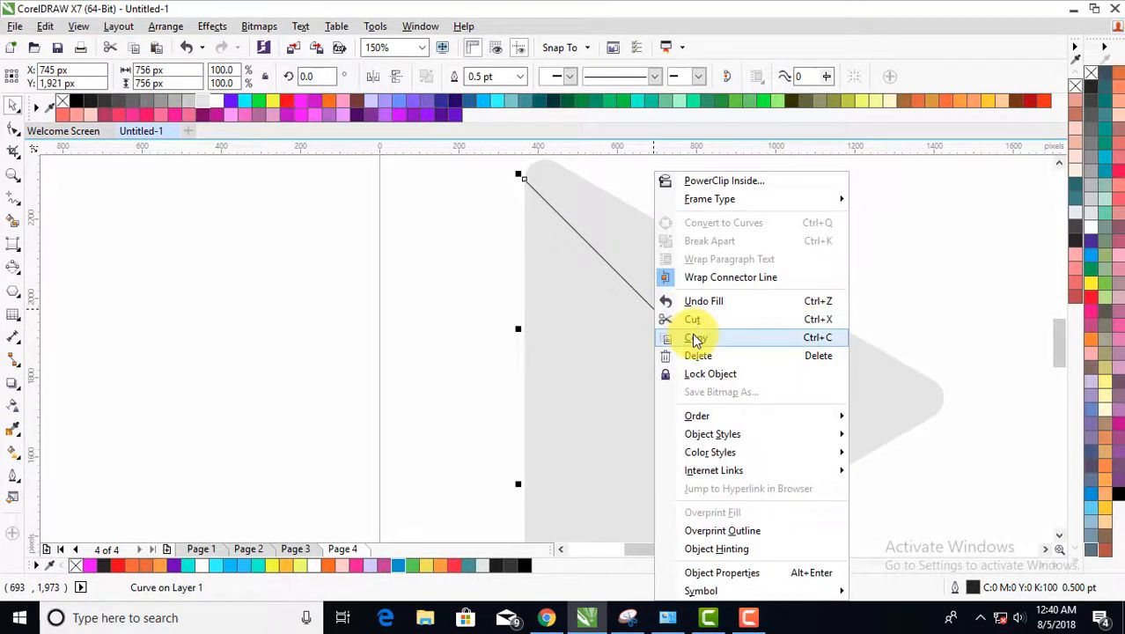
left_click(694, 337)
right_click(475, 299)
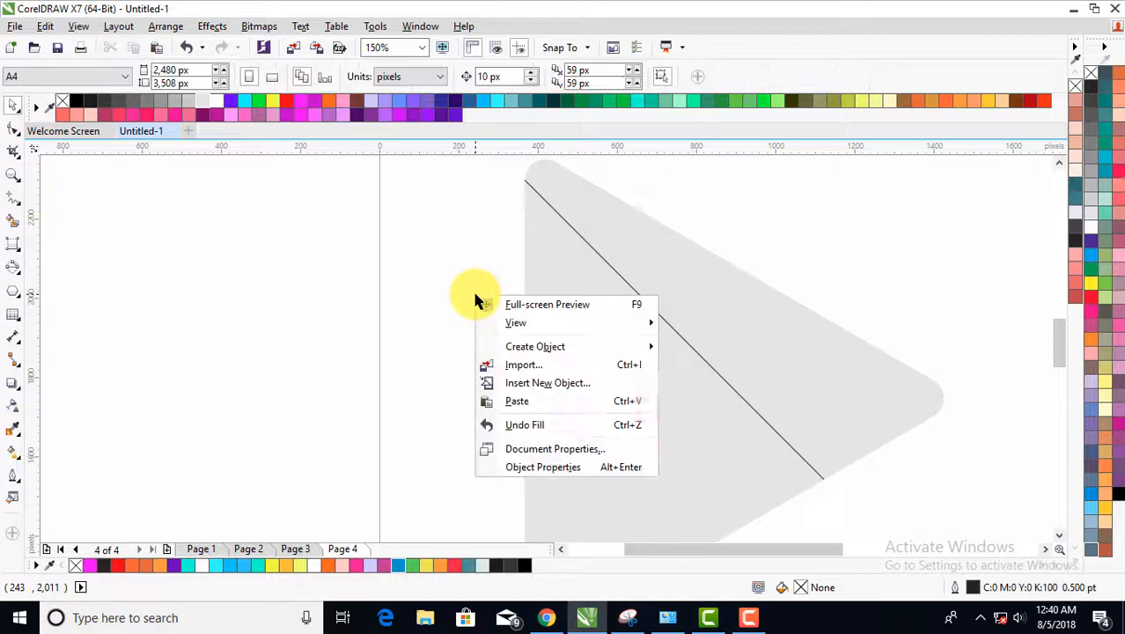
left_click(509, 402)
scroll(585, 351, "down", 2)
left_click_drag(629, 339, 563, 370)
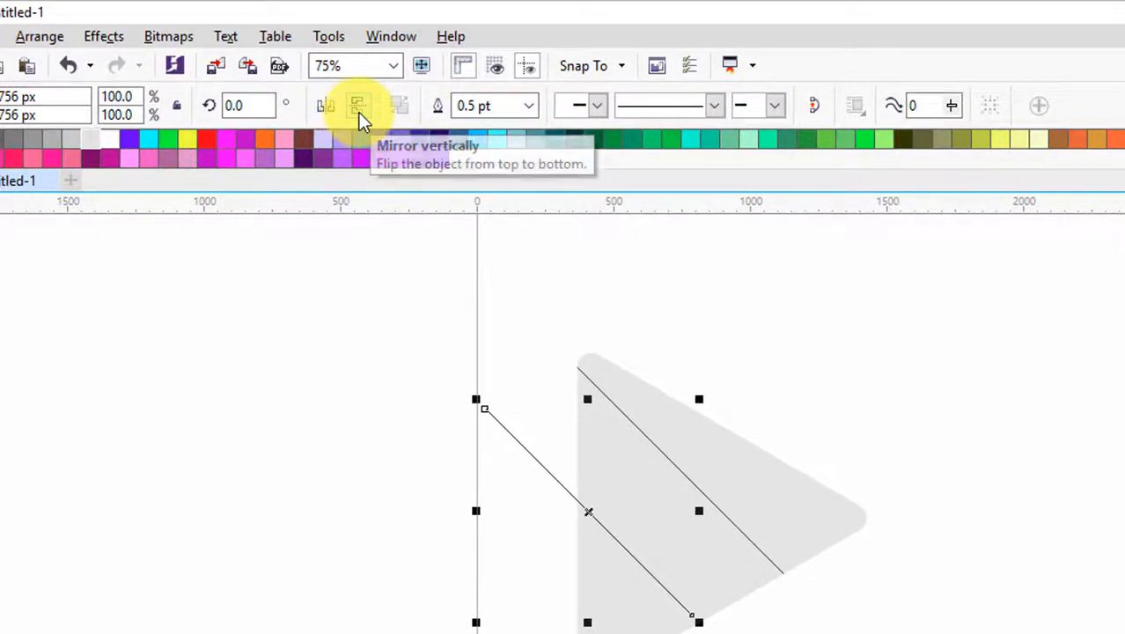
- Mirror the duplicate line vertically and snap its lower end to the triangle's lower-left corner node, centred at about X 745 px, Y 1,575 px
left_click(360, 116)
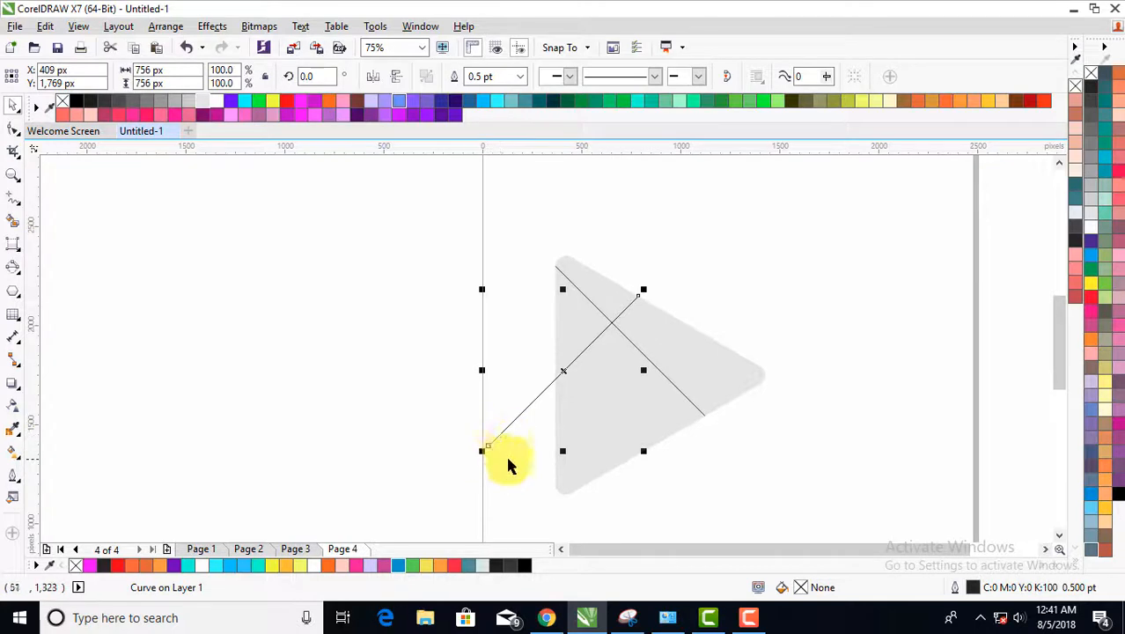
scroll(487, 449, "up", 1)
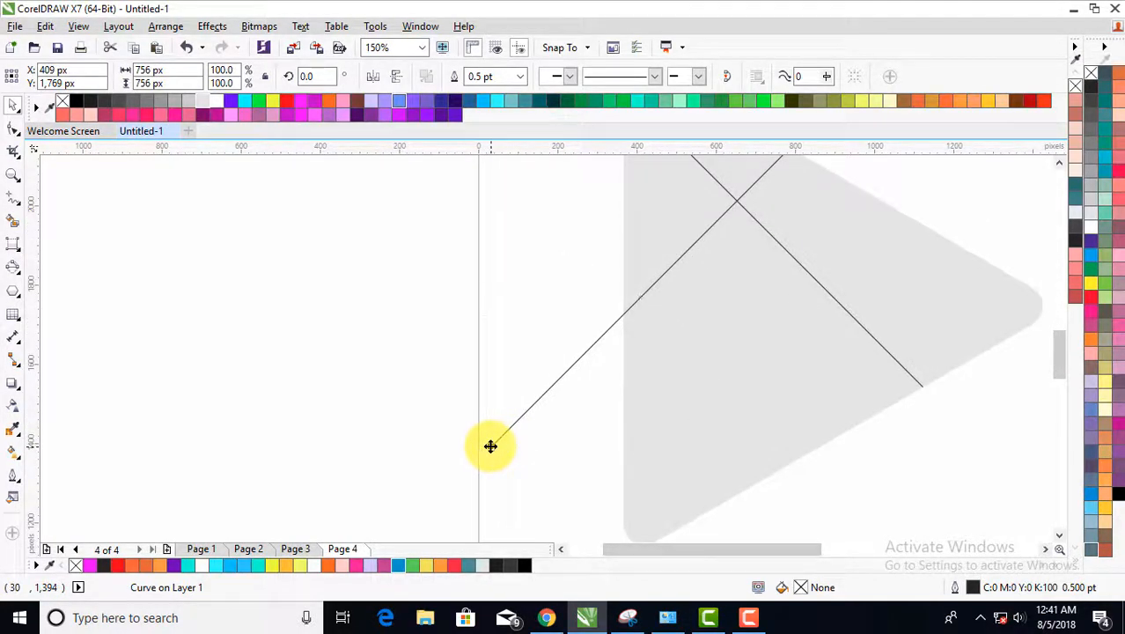
left_click_drag(490, 446, 622, 520)
scroll(577, 454, "down", 2)
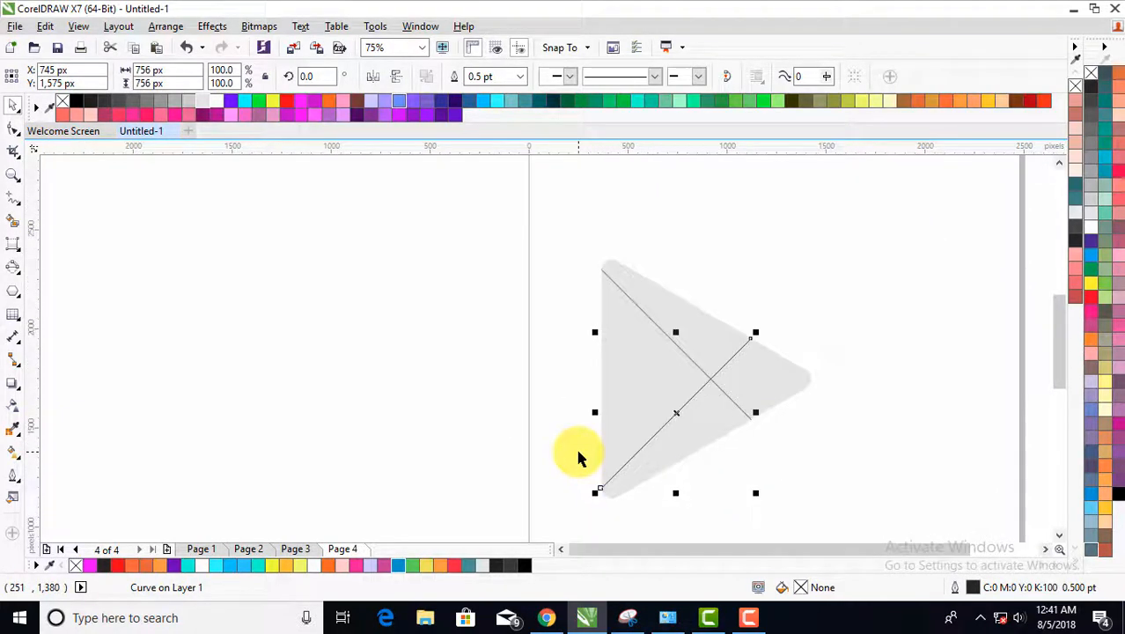
left_click(636, 513)
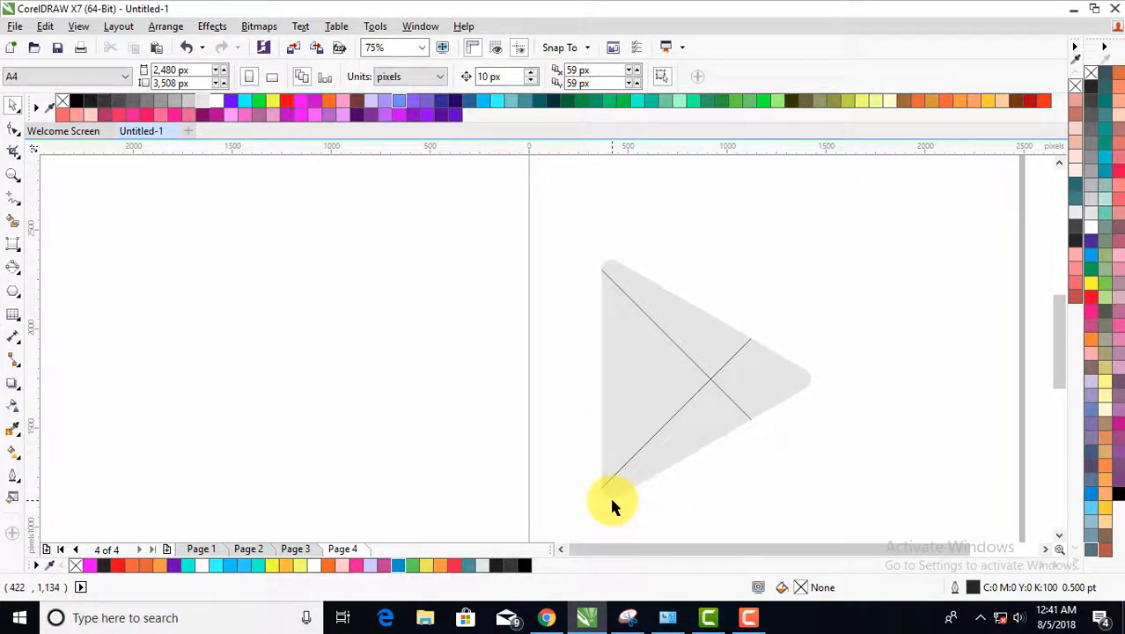
- Activate the Smart Fill tool and set its fill colour to red
scroll(642, 487, "up", 1)
scroll(647, 483, "down", 1)
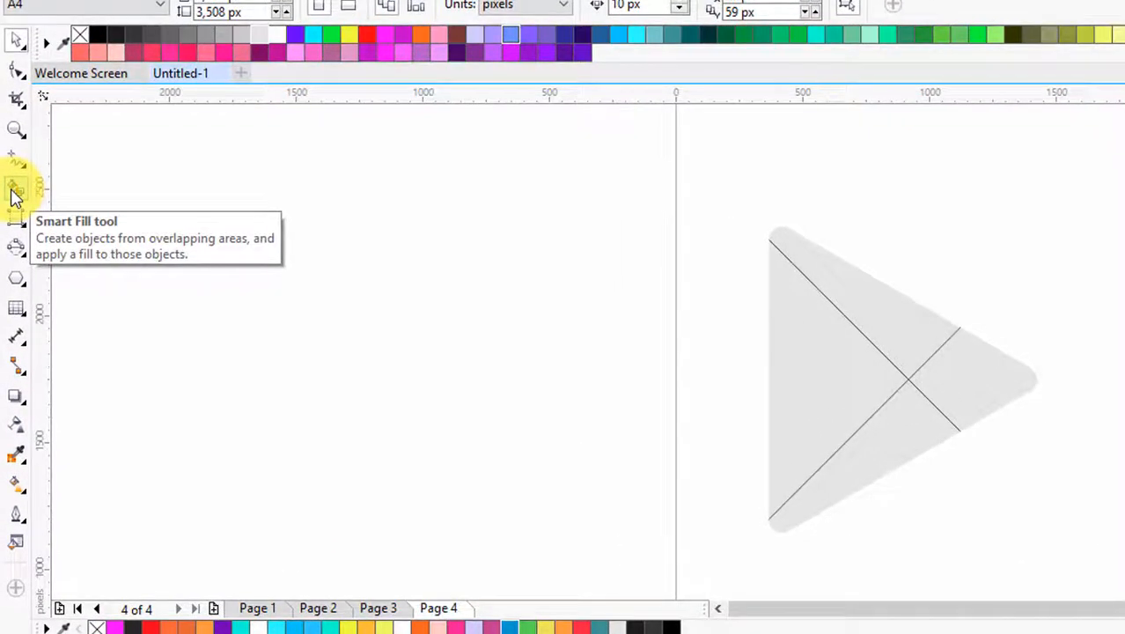
left_click(15, 194)
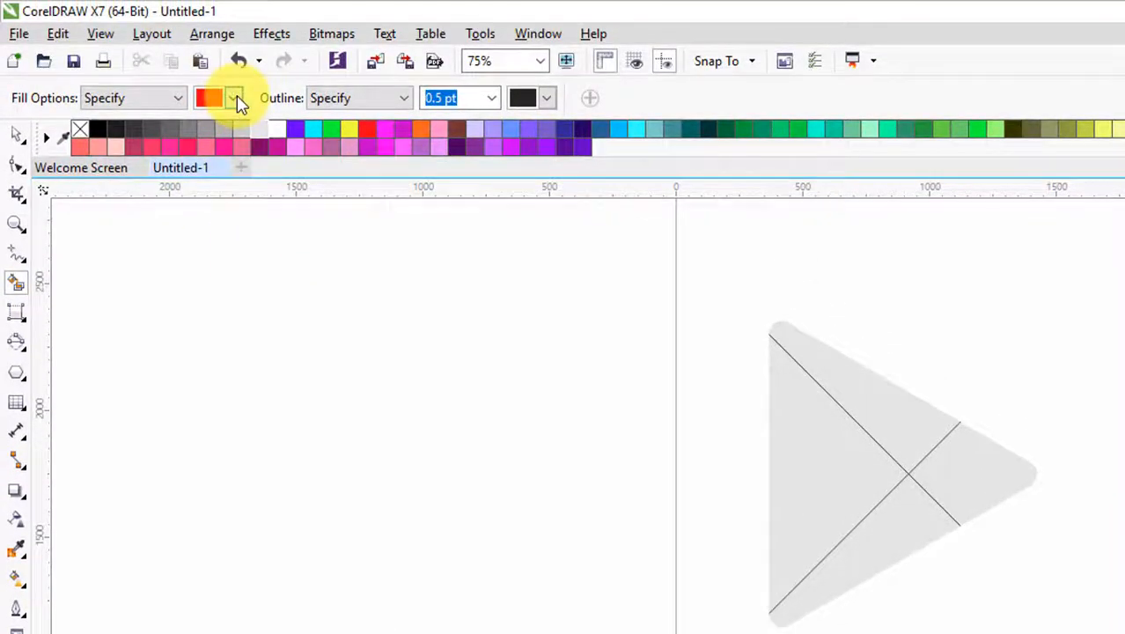
left_click(235, 97)
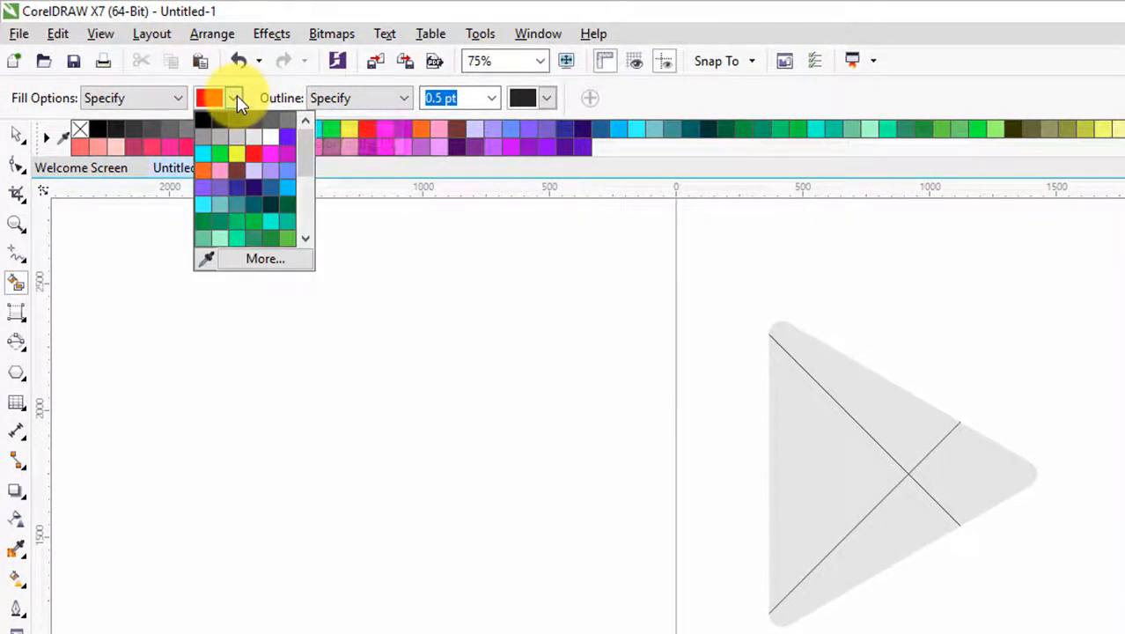
left_click(258, 152)
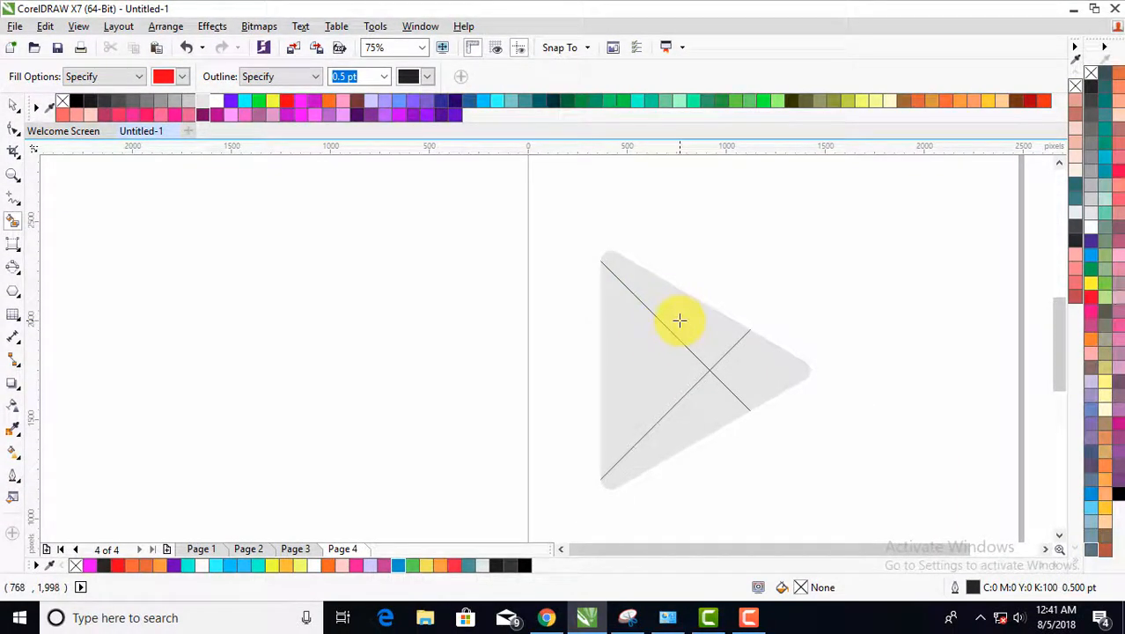
- Try to fill the triangle's upper and right-hand sections red with Smart Fill, and undo the fills
left_click(683, 320)
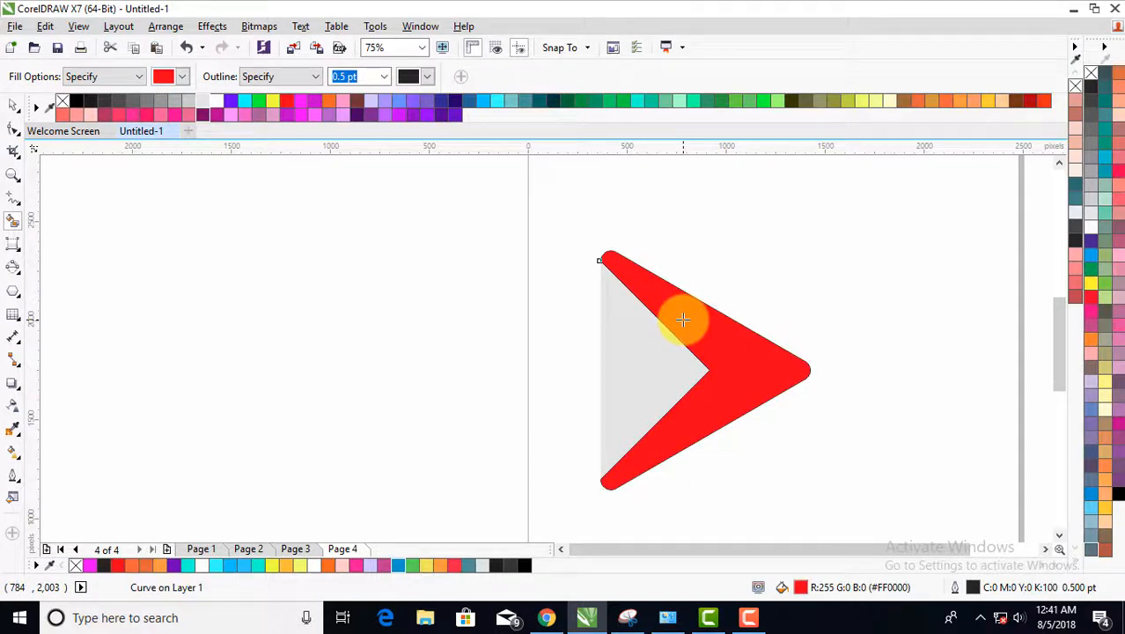
key("ctrl+z")
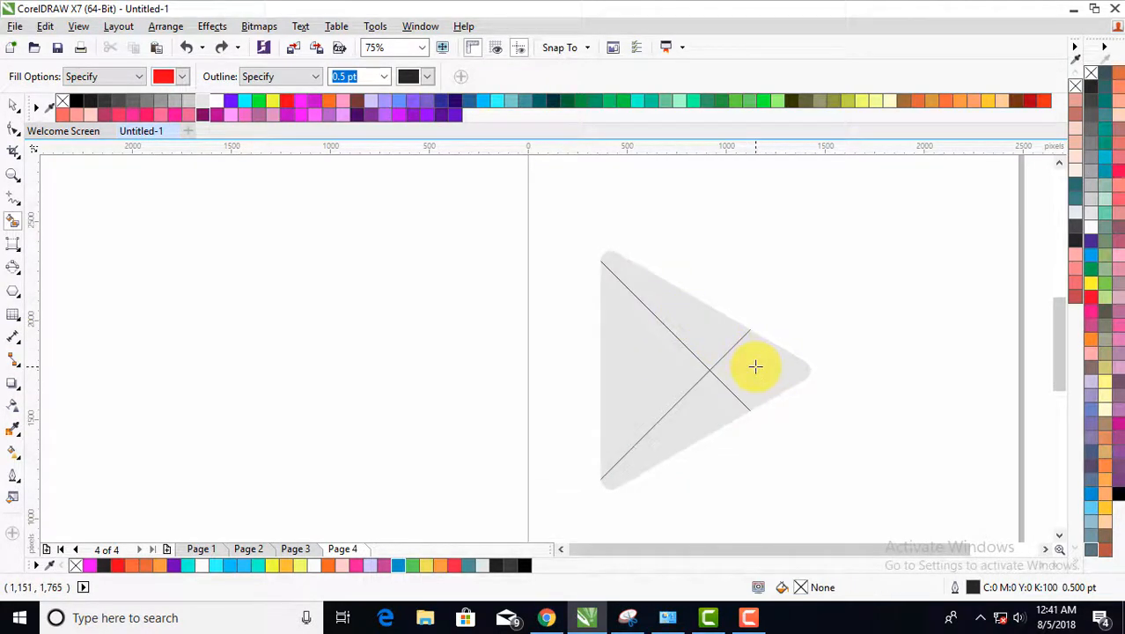
left_click(756, 367)
key("ctrl+z")
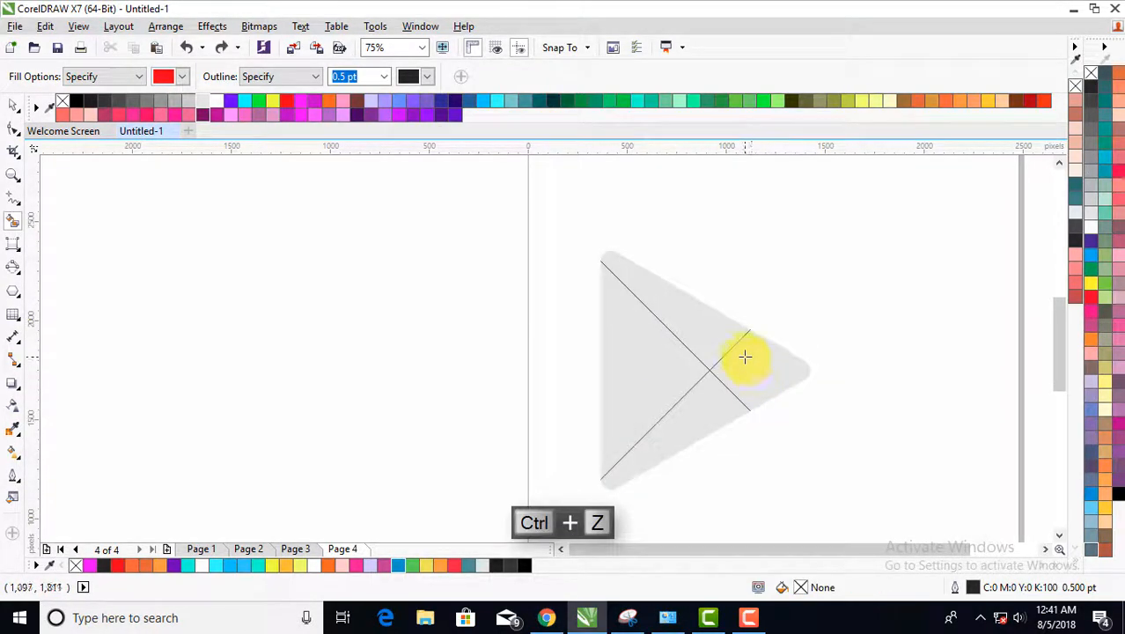
- Extend the rising diagonal's upper end just past the triangle's upper sloping edge, scaling the line to about 762 px wide and high
key("space")
scroll(747, 339, "up", 7)
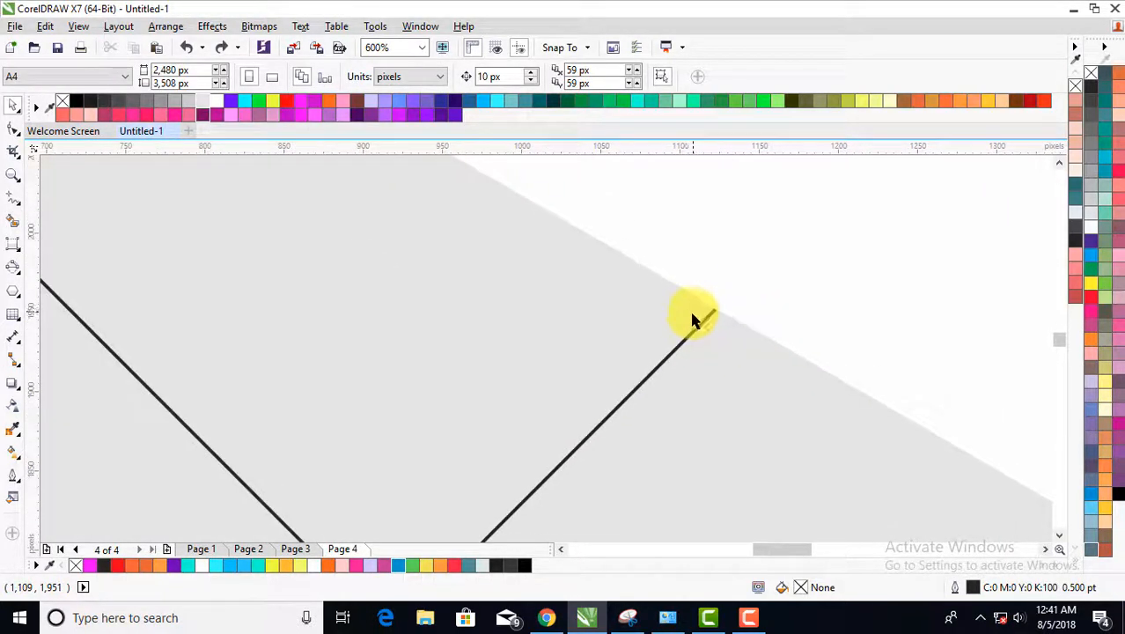
double_click(687, 308)
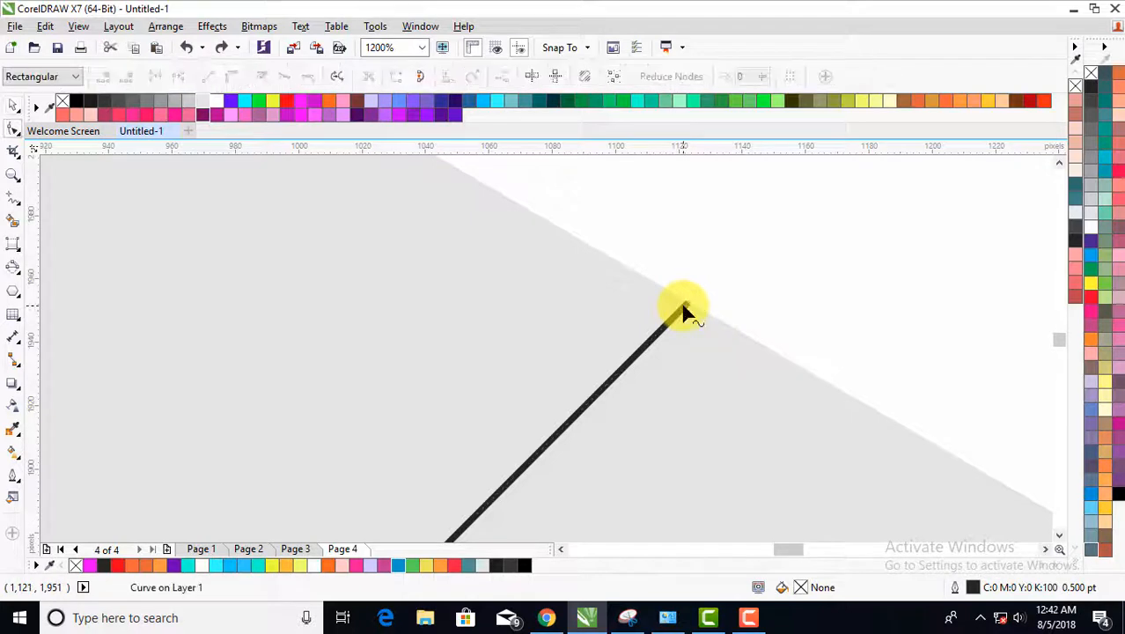
key("space")
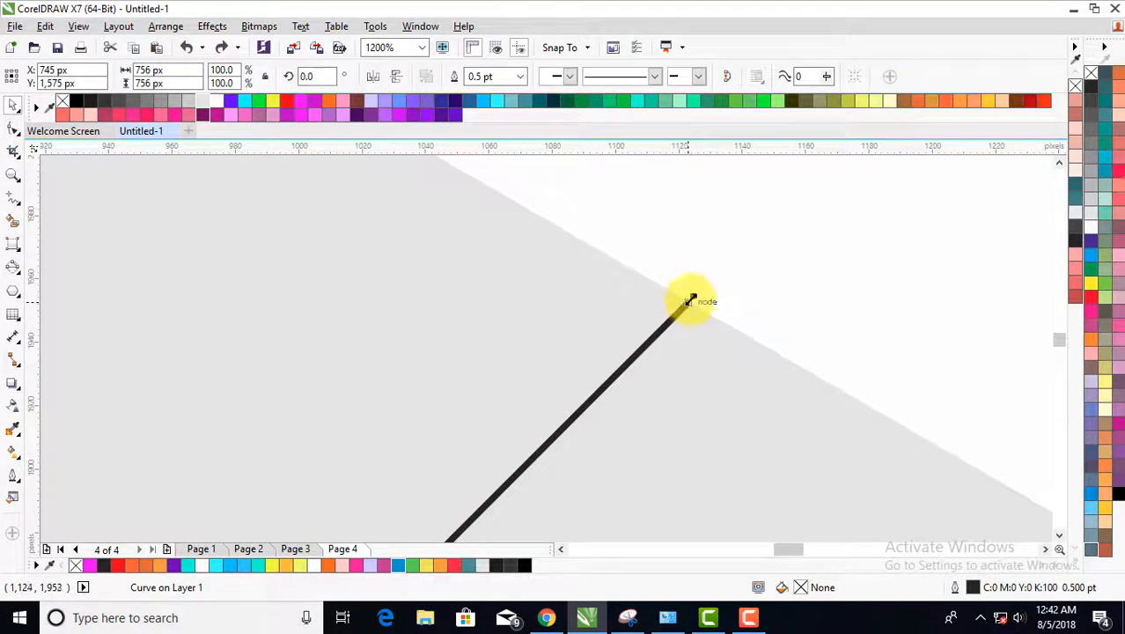
left_click_drag(695, 294, 713, 278)
scroll(651, 259, "down", 3)
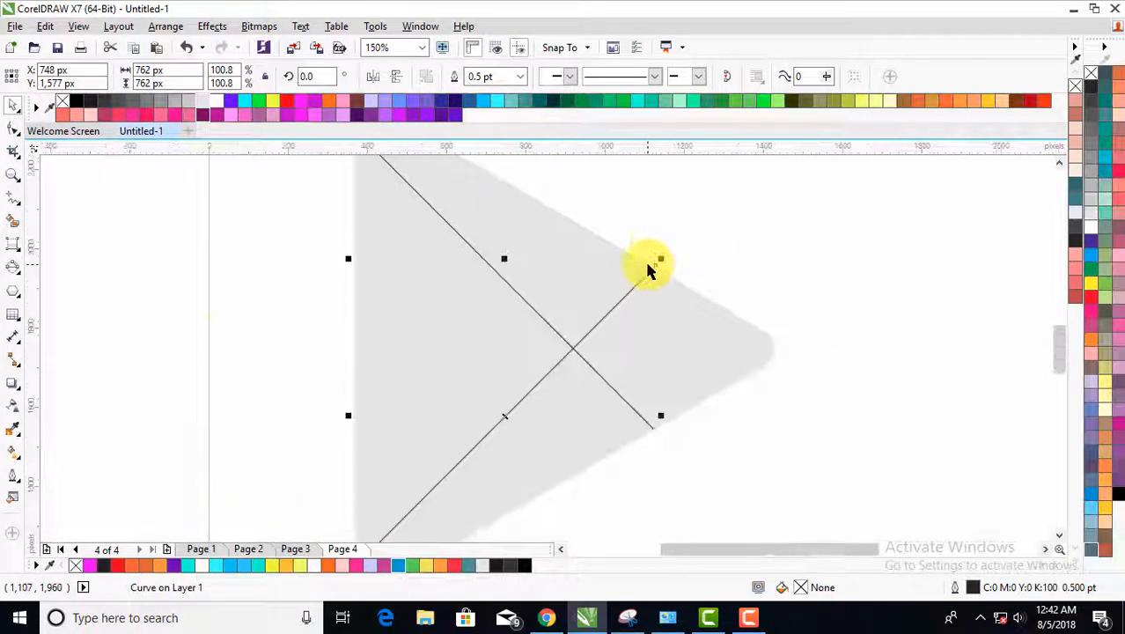
- Extend the falling diagonal's lower end past the triangle's lower sloping edge, scaling it to about 766 px wide and high, and deselect it
scroll(656, 432, "up", 2)
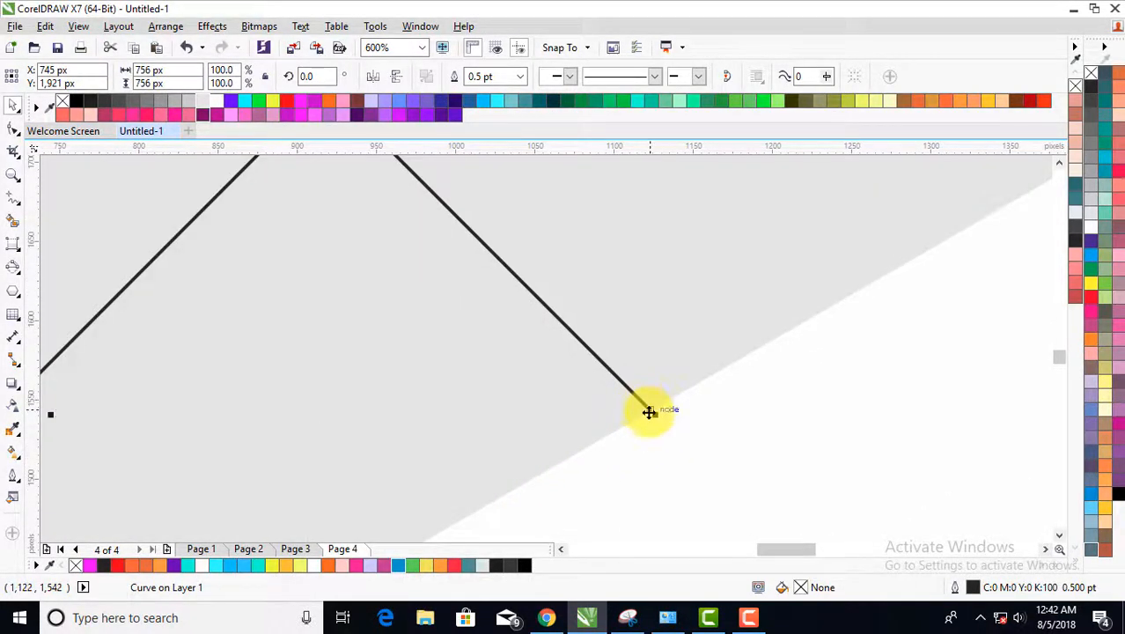
scroll(645, 405, "up", 1)
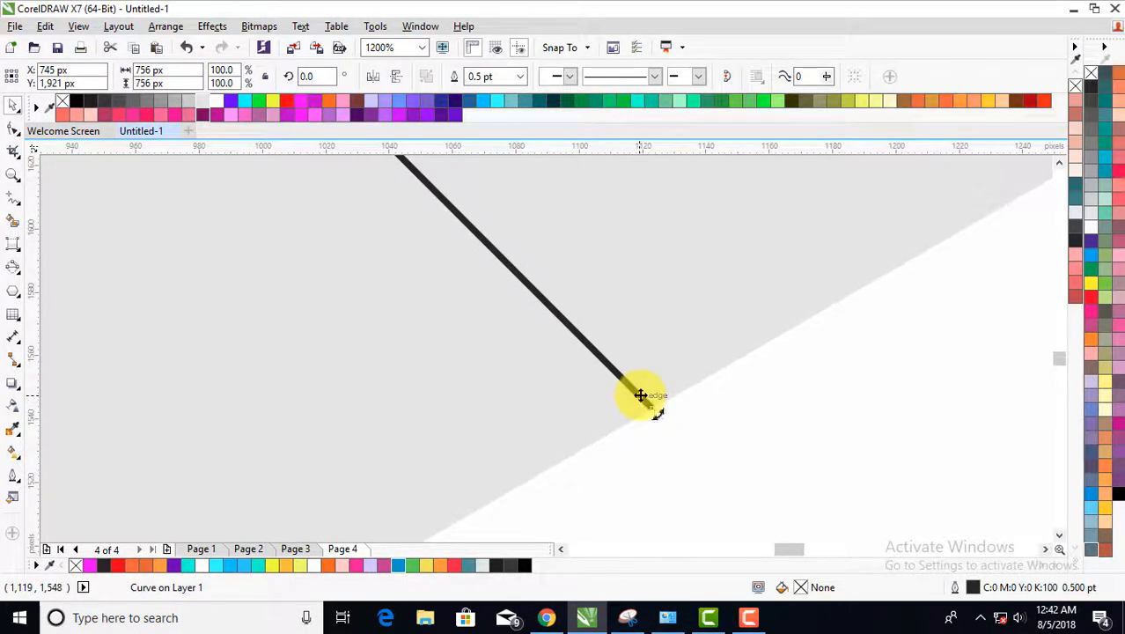
left_click_drag(652, 407, 686, 457)
scroll(590, 423, "down", 3)
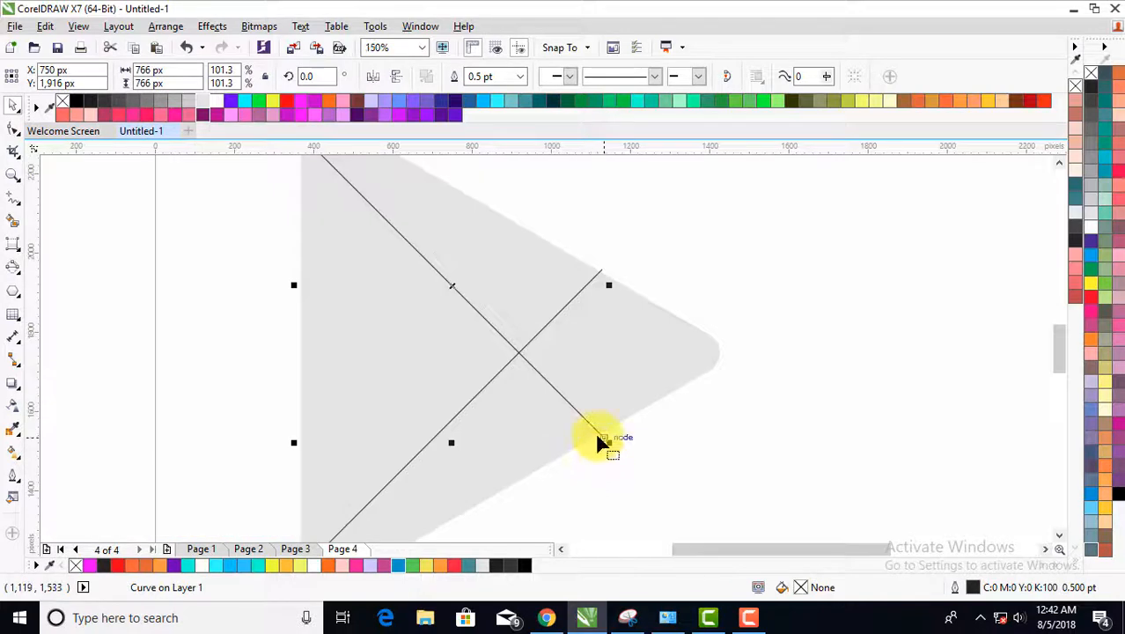
key("F10")
scroll(565, 392, "down", 1)
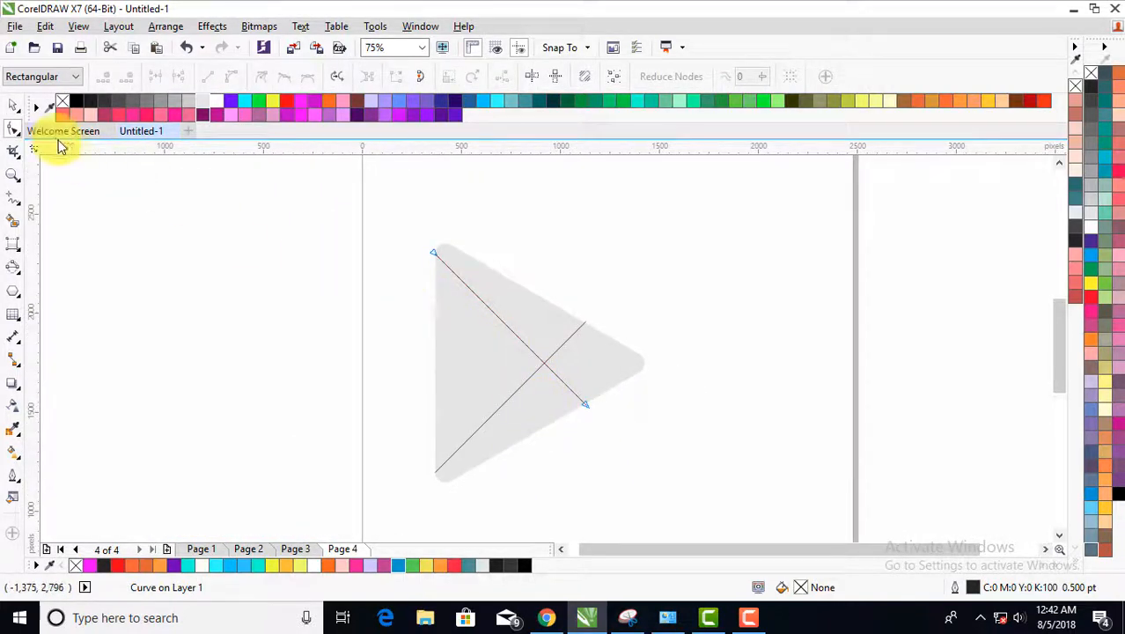
left_click(13, 105)
left_click(394, 334)
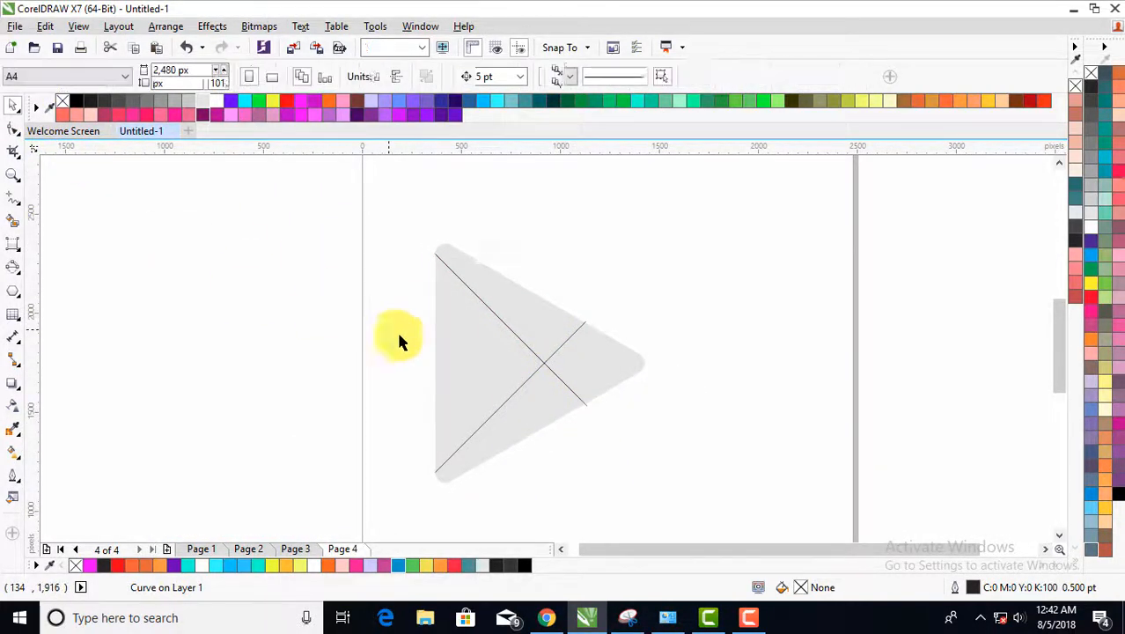
- Smart Fill all four sections of the divided triangle with red R255 G0 B0 (#FF0000) and clear the selection
left_click(13, 222)
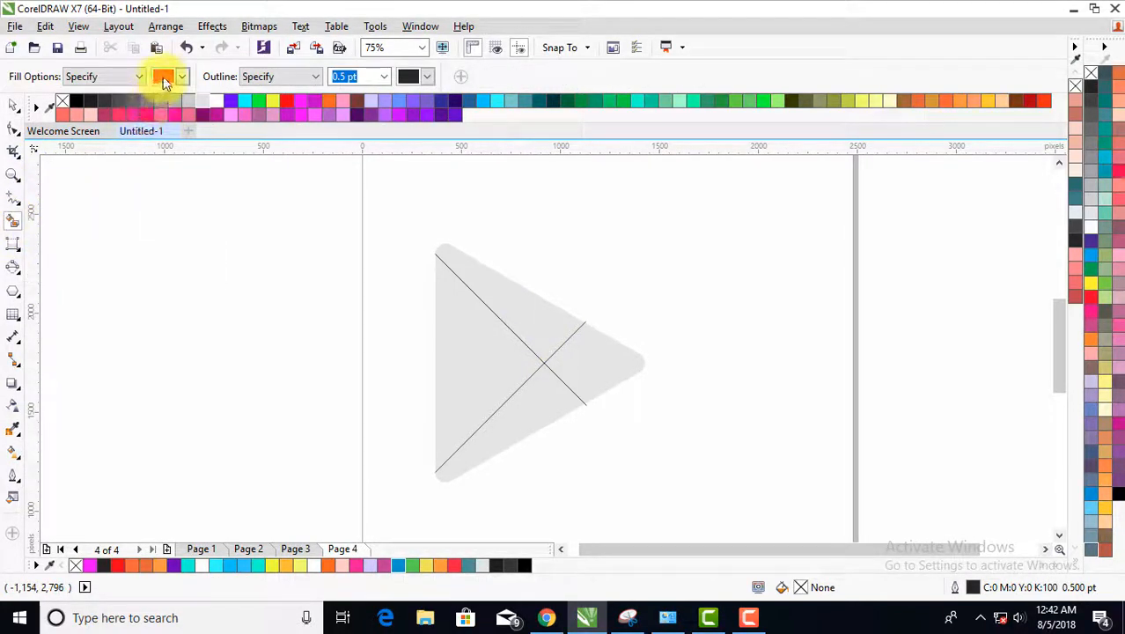
left_click(537, 330)
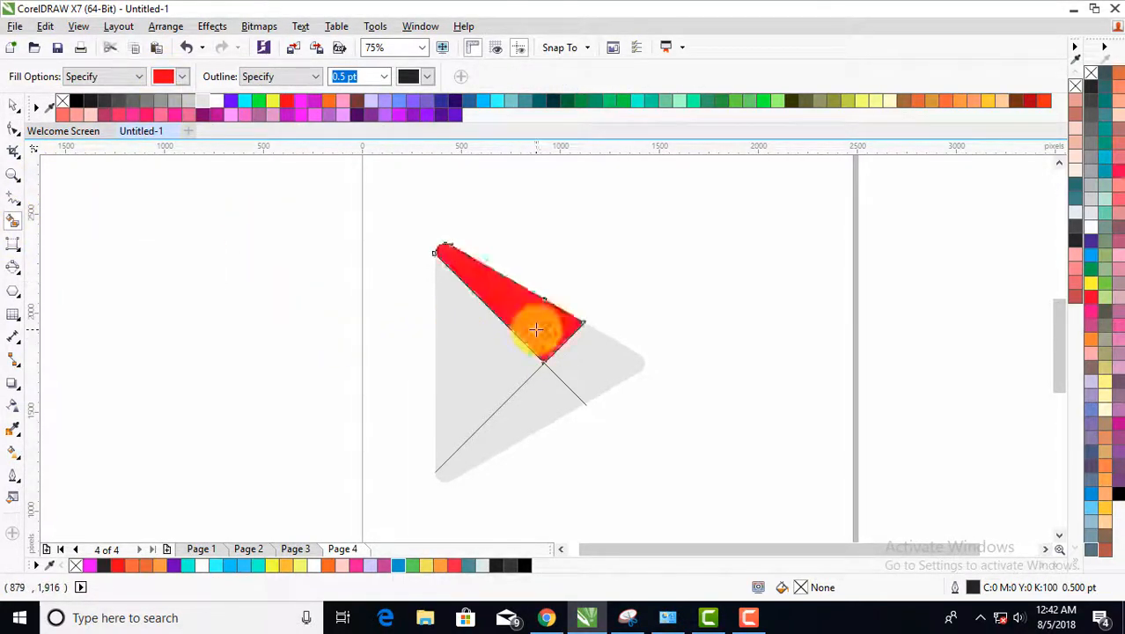
left_click(602, 367)
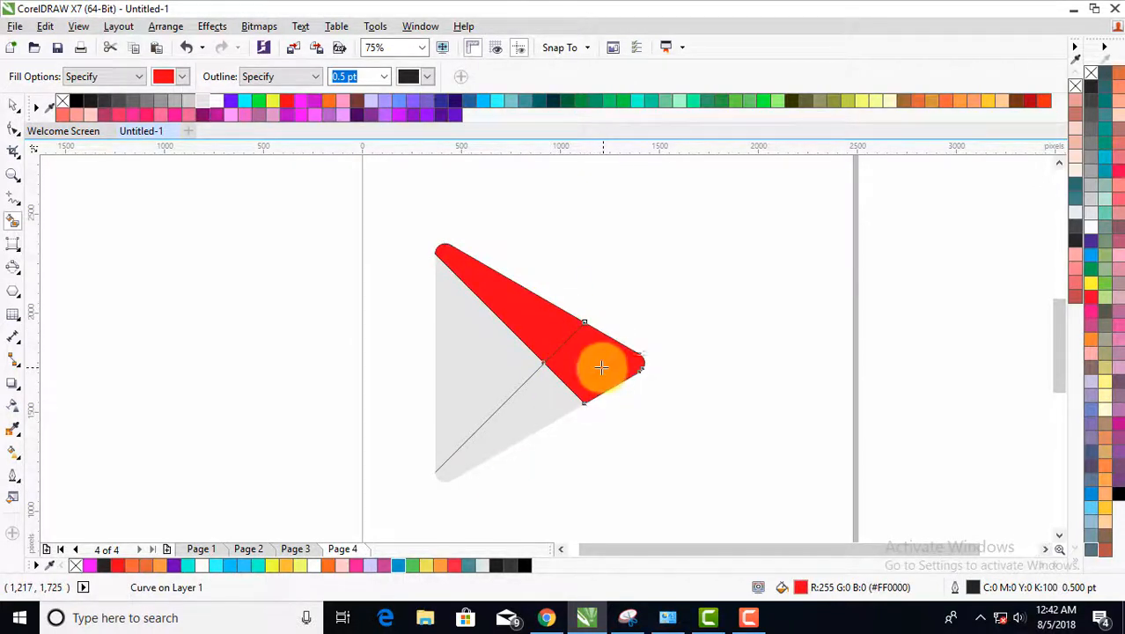
left_click(524, 416)
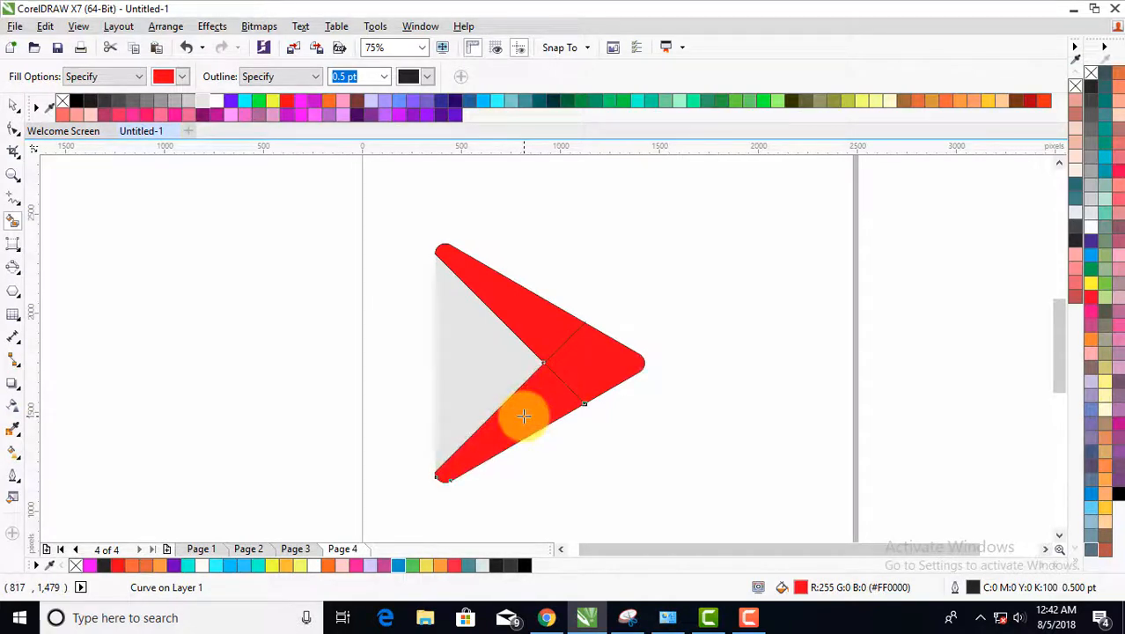
left_click(483, 365)
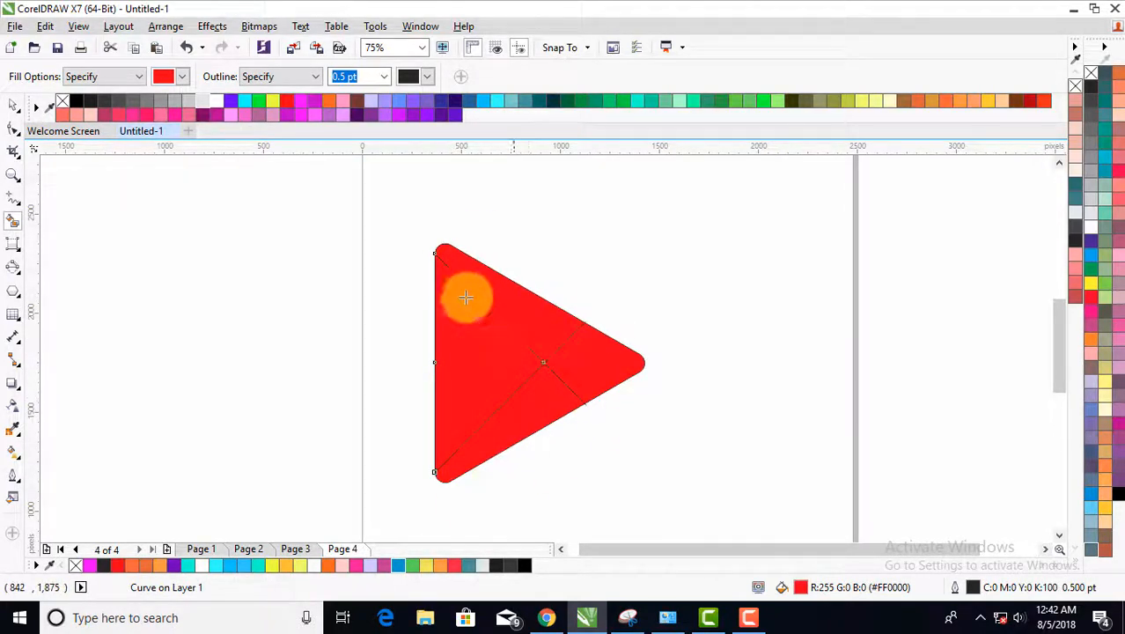
left_click(13, 106)
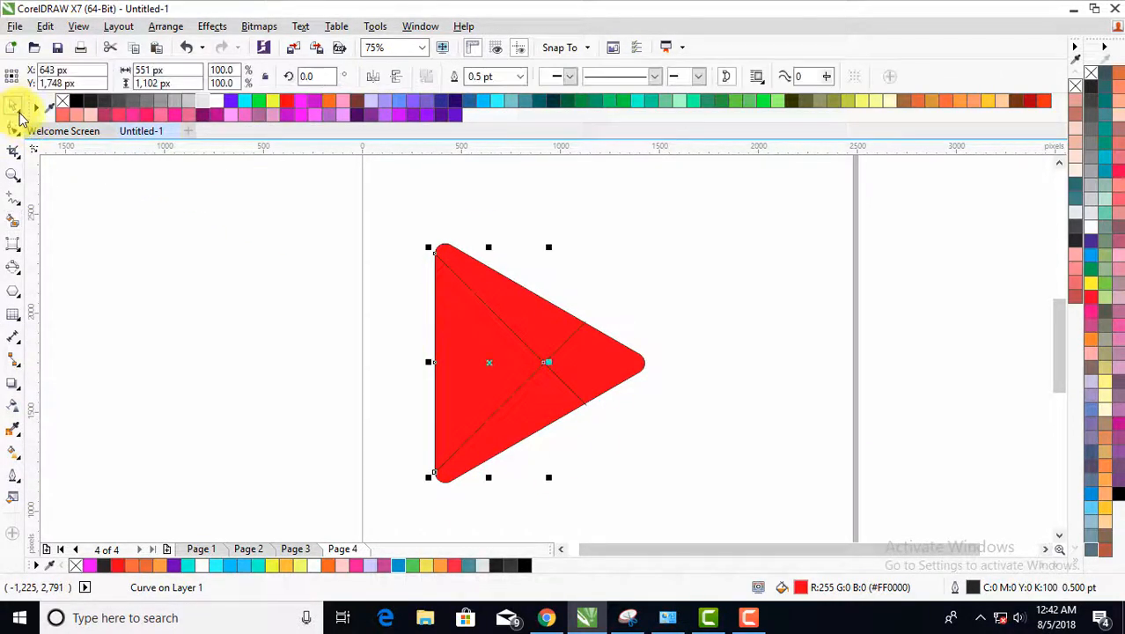
left_click(398, 216)
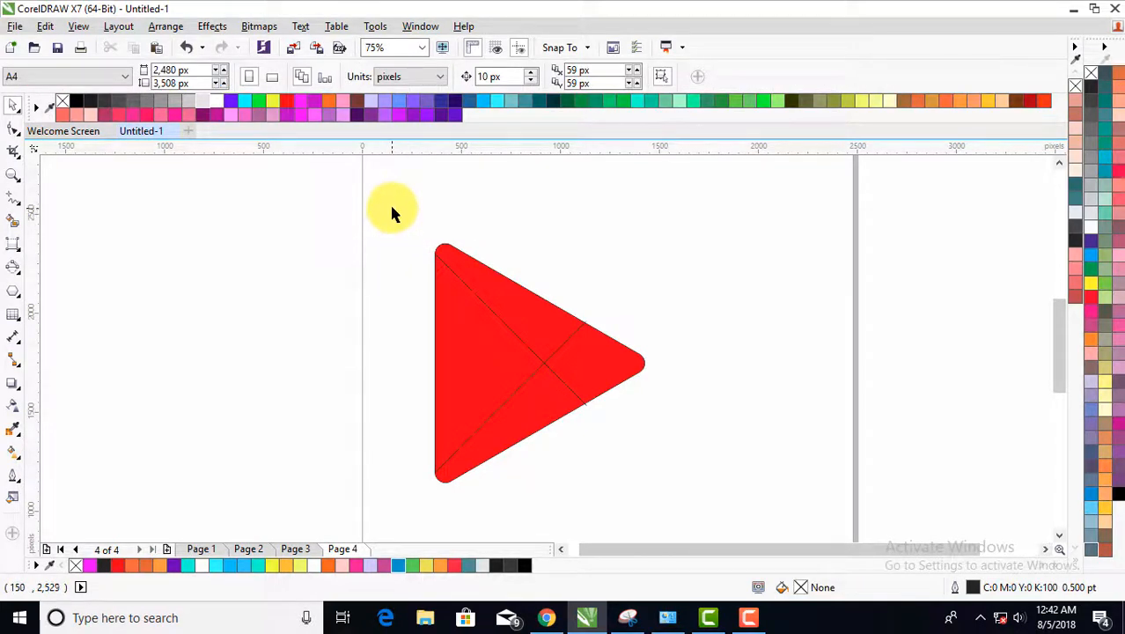
- Select the whole triangle with its dividing lines, set the outline width to None, and deselect everything
left_click_drag(393, 212, 677, 517)
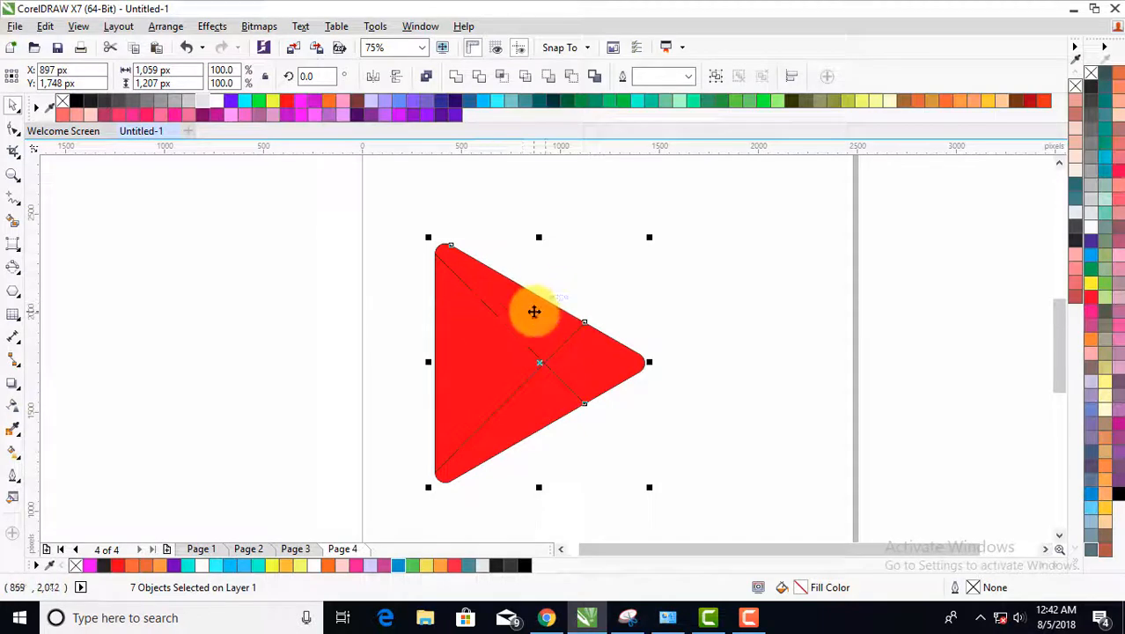
left_click(692, 78)
left_click(659, 95)
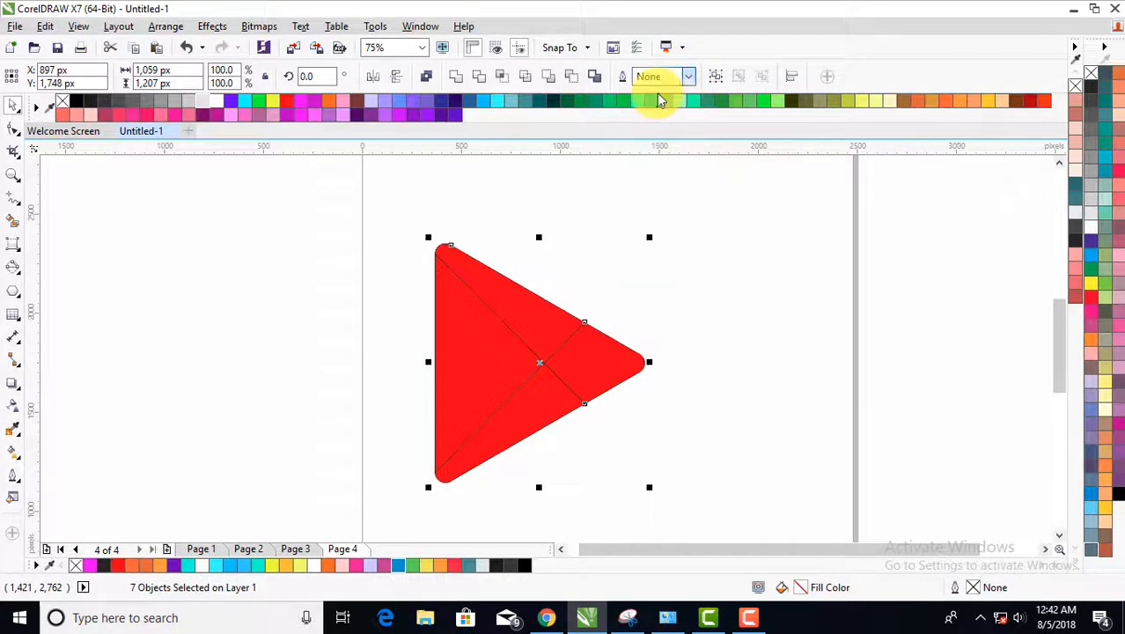
left_click(588, 236)
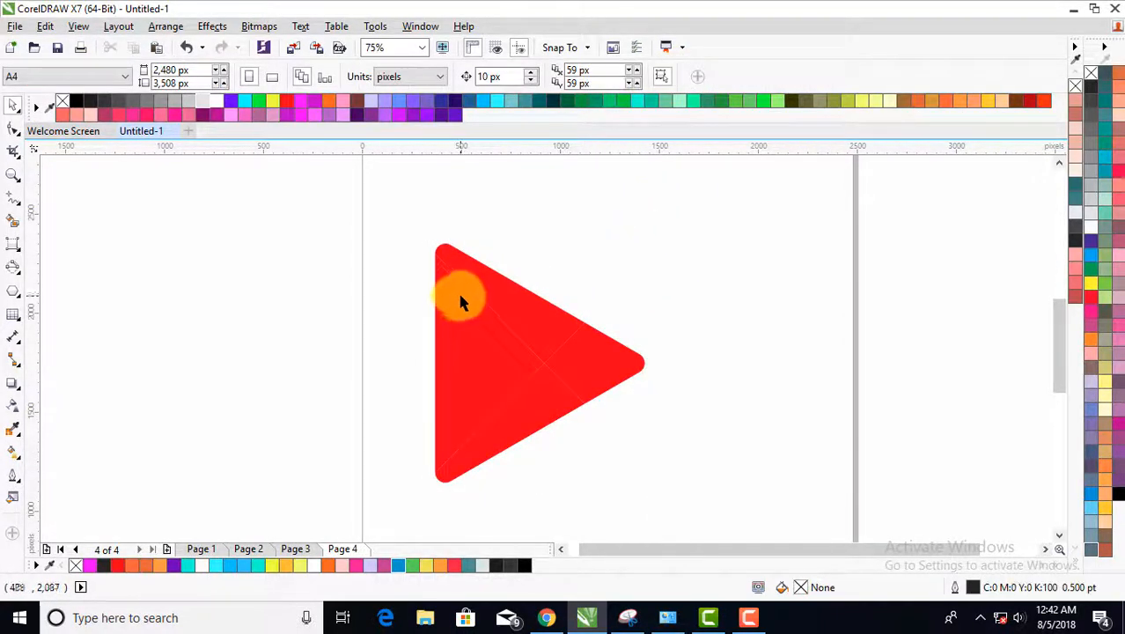
- Try moving the left triangular section out of the shape, undo the move, and clear the selection
left_click_drag(476, 314, 430, 309)
key("ctrl+z")
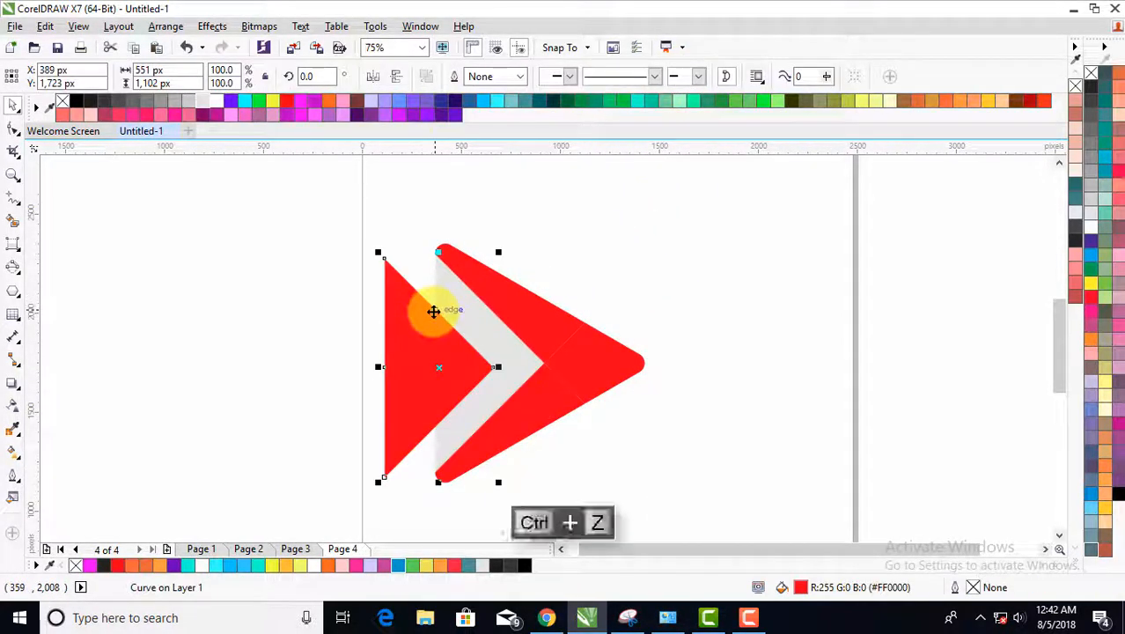
left_click(576, 278)
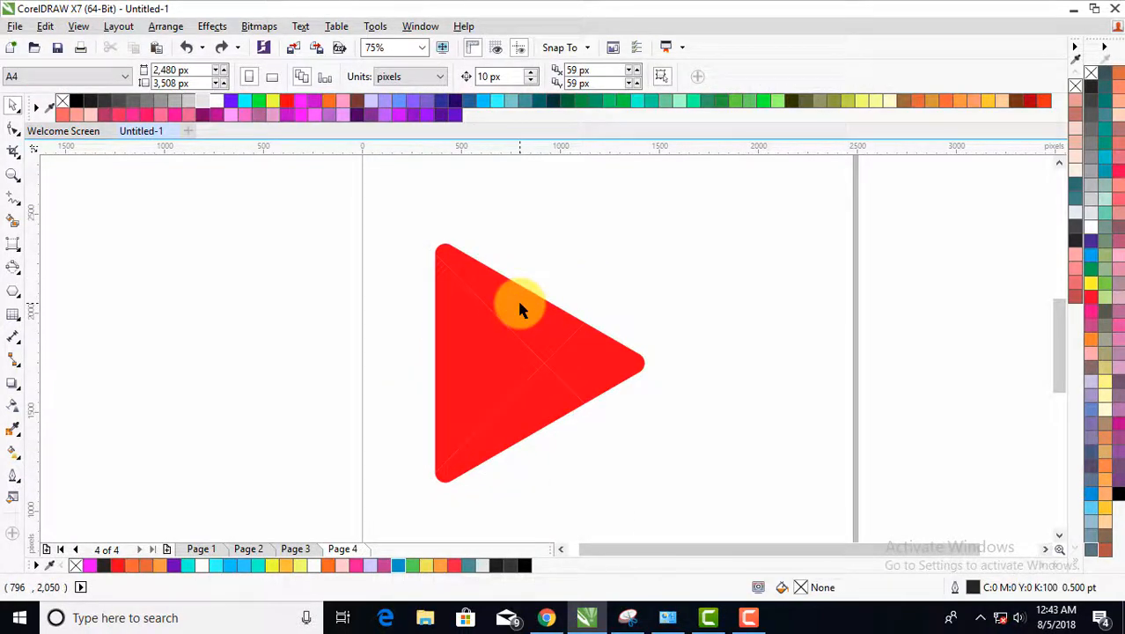
left_click(498, 277)
left_click(665, 326)
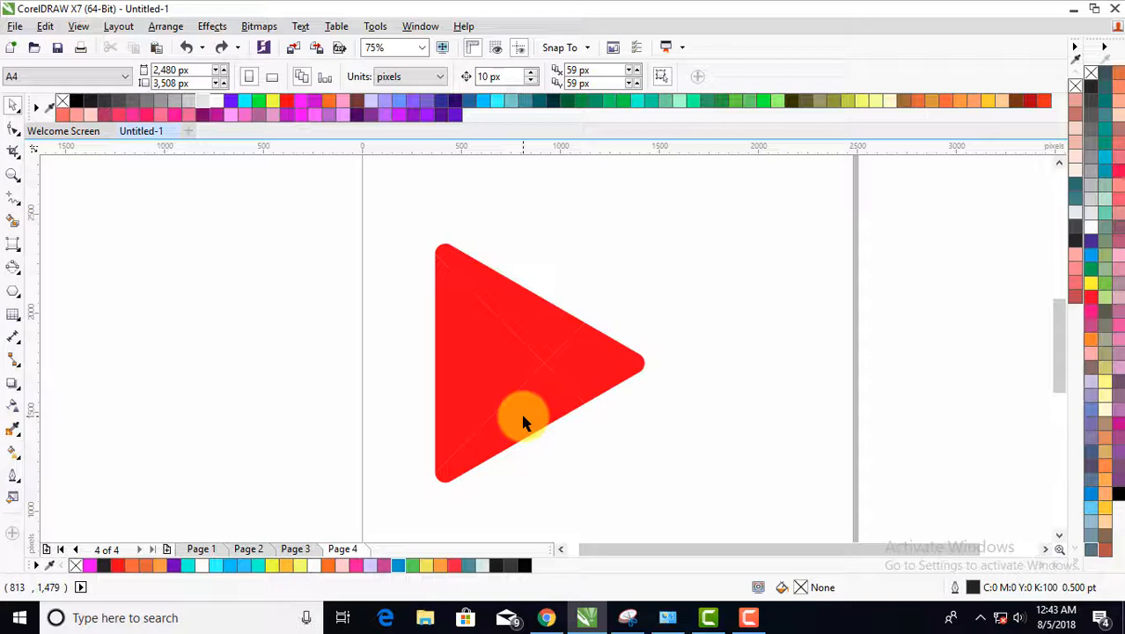
- Fill the right tip section with orange R255 G155 B50 (#FF9B32) and the left section with blue R0 G156 B207 (#009CCF)
left_click(590, 377)
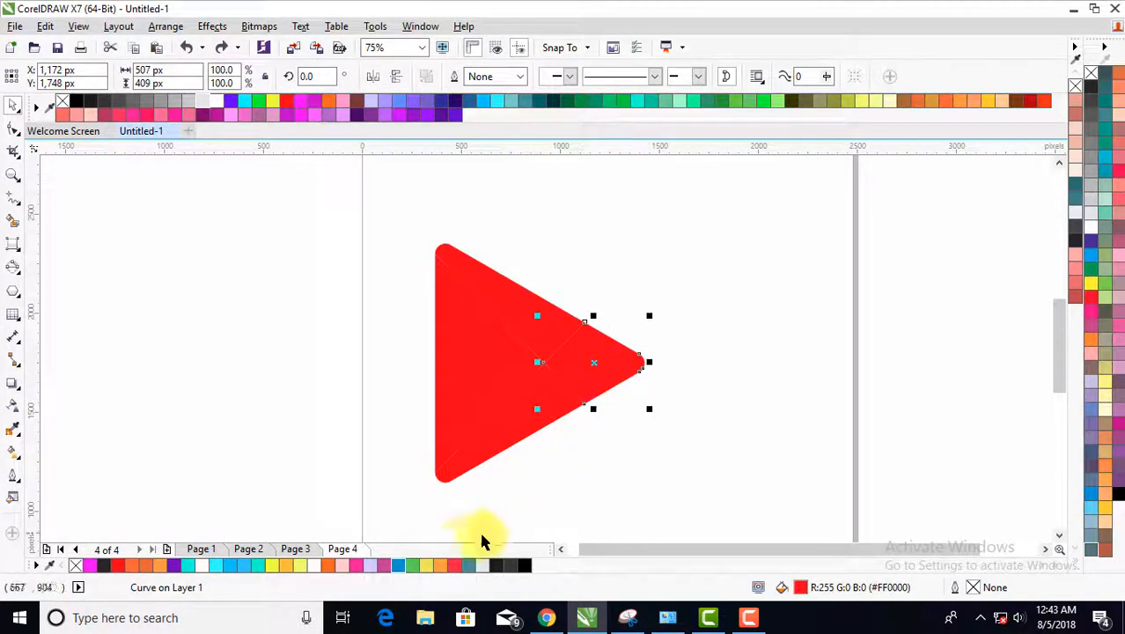
left_click(442, 566)
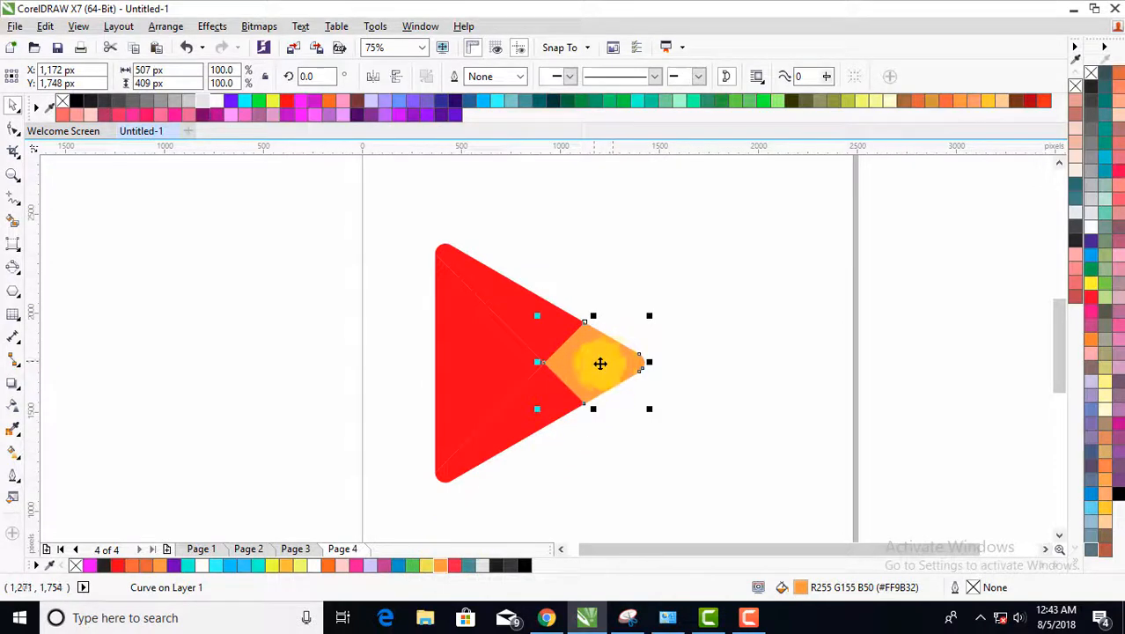
left_click(454, 363)
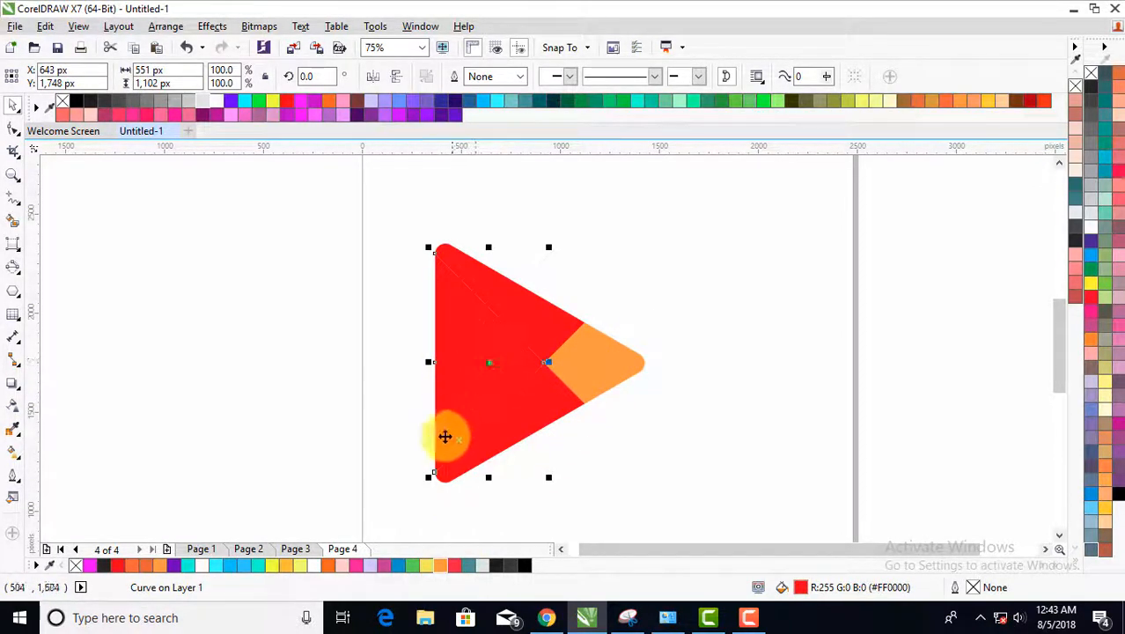
left_click(401, 567)
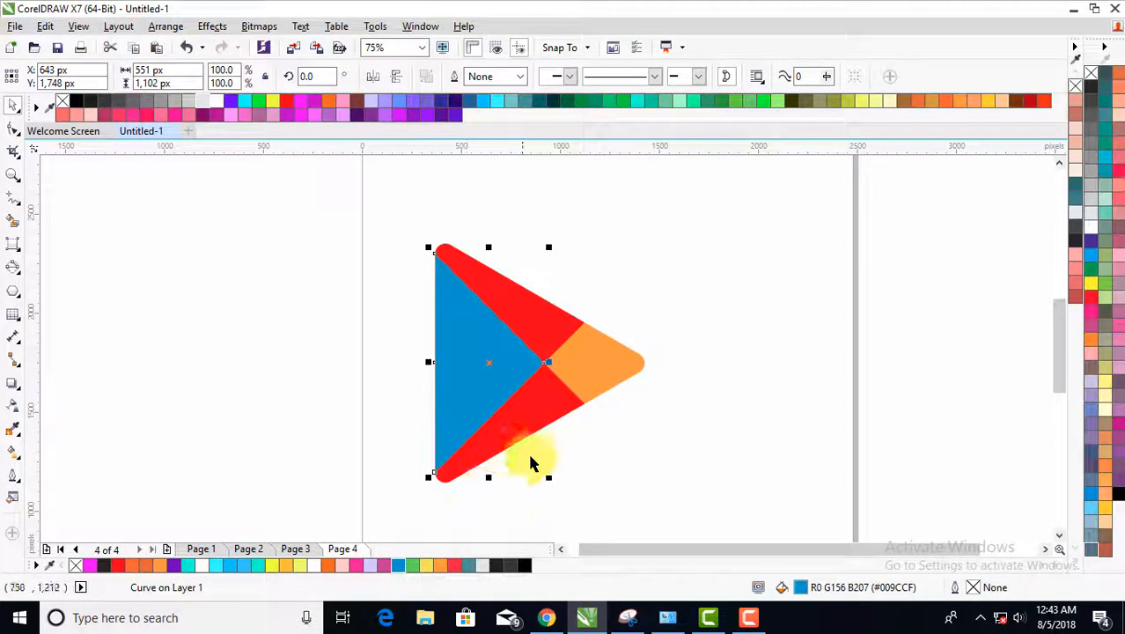
- Fill the upper sloping section of the triangle with green and deselect it
left_click(554, 324)
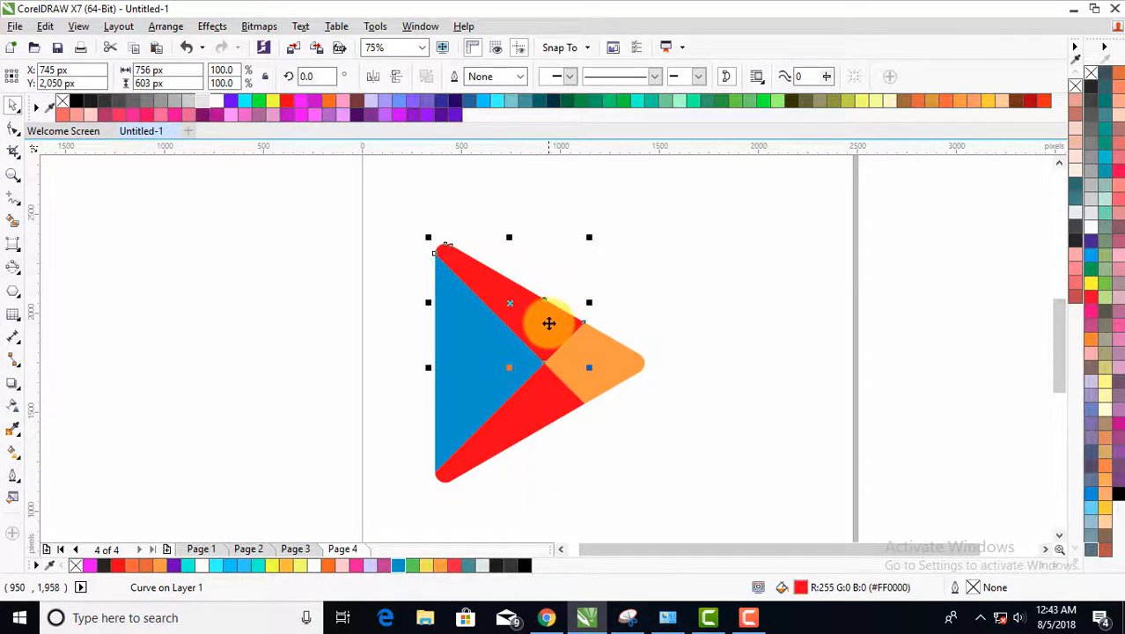
left_click(409, 567)
left_click(572, 465)
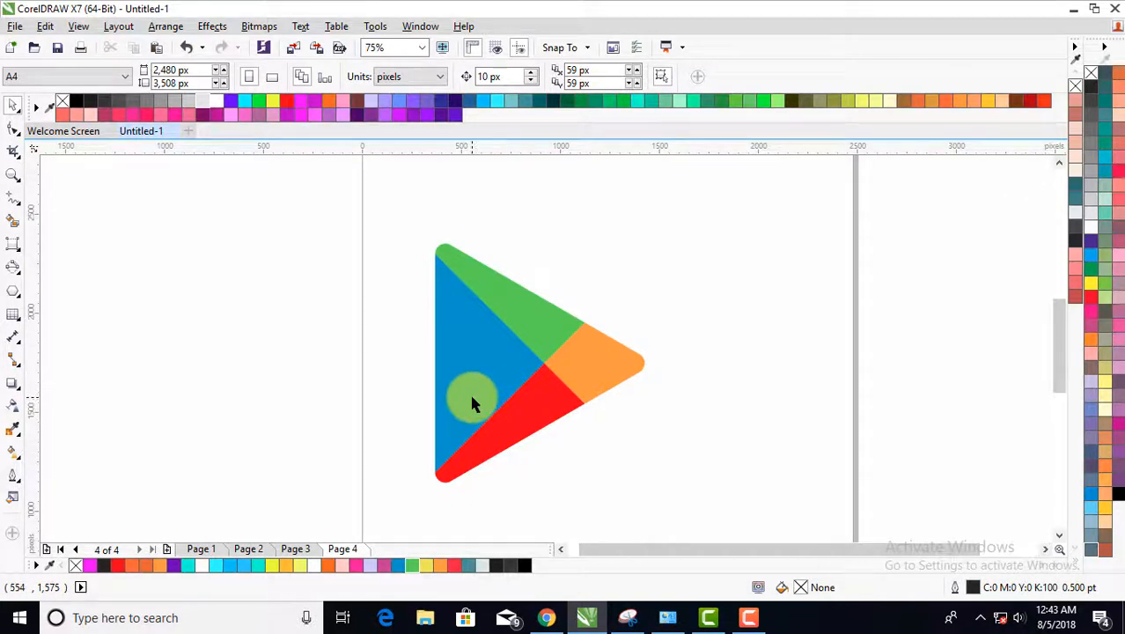
- Apply a linear fountain fill to the blue section, running from blue near its inner edge to white beyond the triangle's lower-left corner
left_click(471, 398)
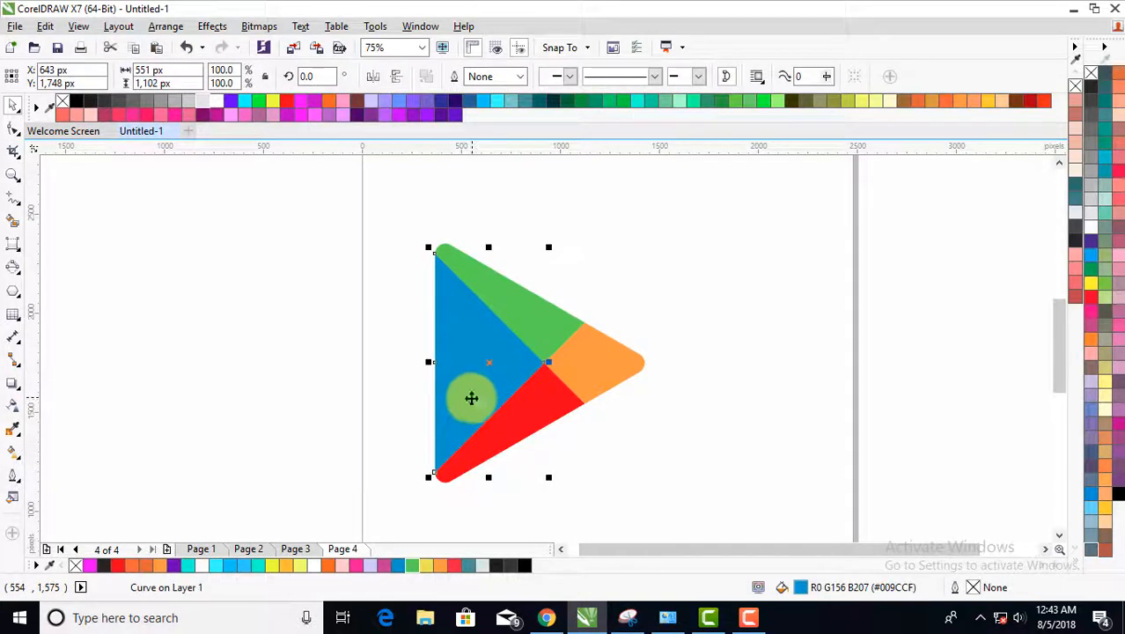
left_click(21, 464)
left_click(75, 452)
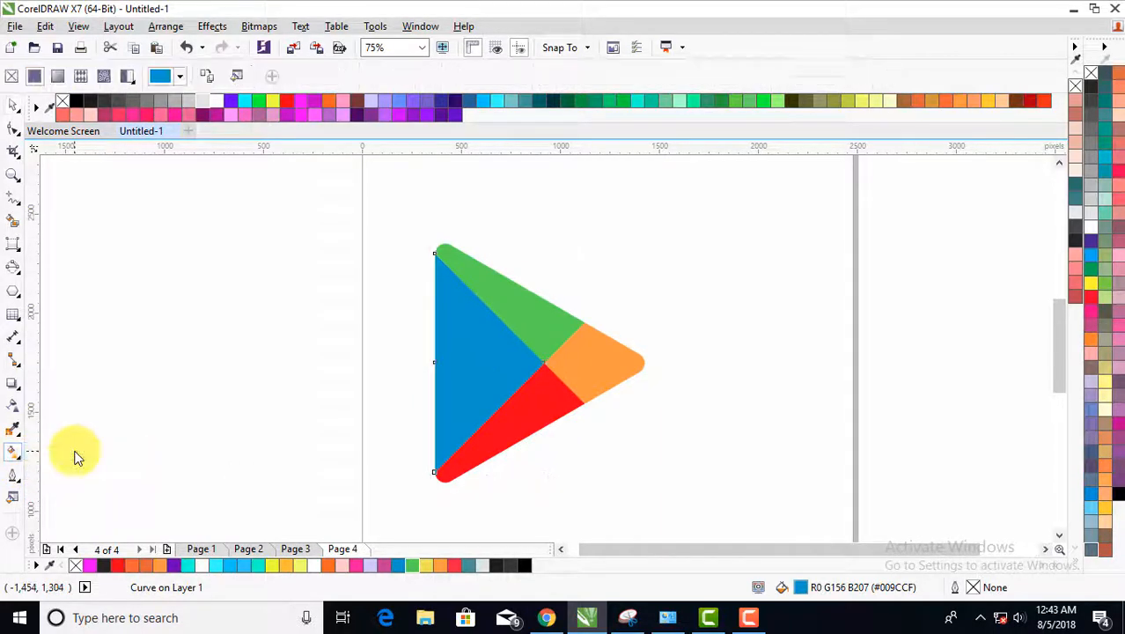
left_click_drag(509, 331, 439, 445)
left_click_drag(439, 440, 421, 473)
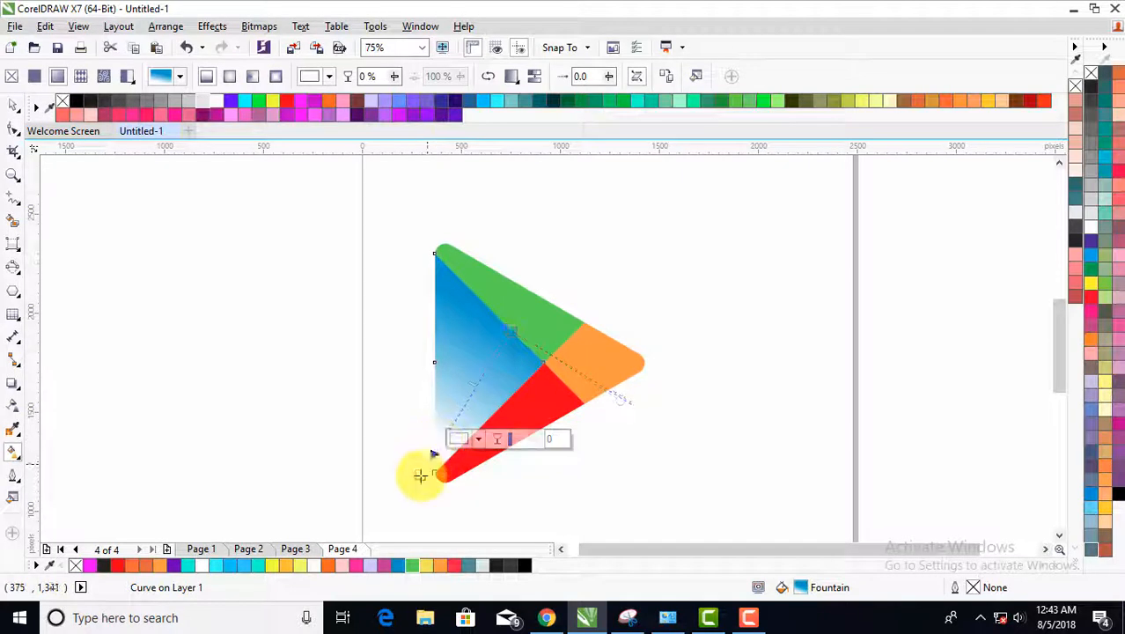
left_click_drag(503, 337, 497, 346)
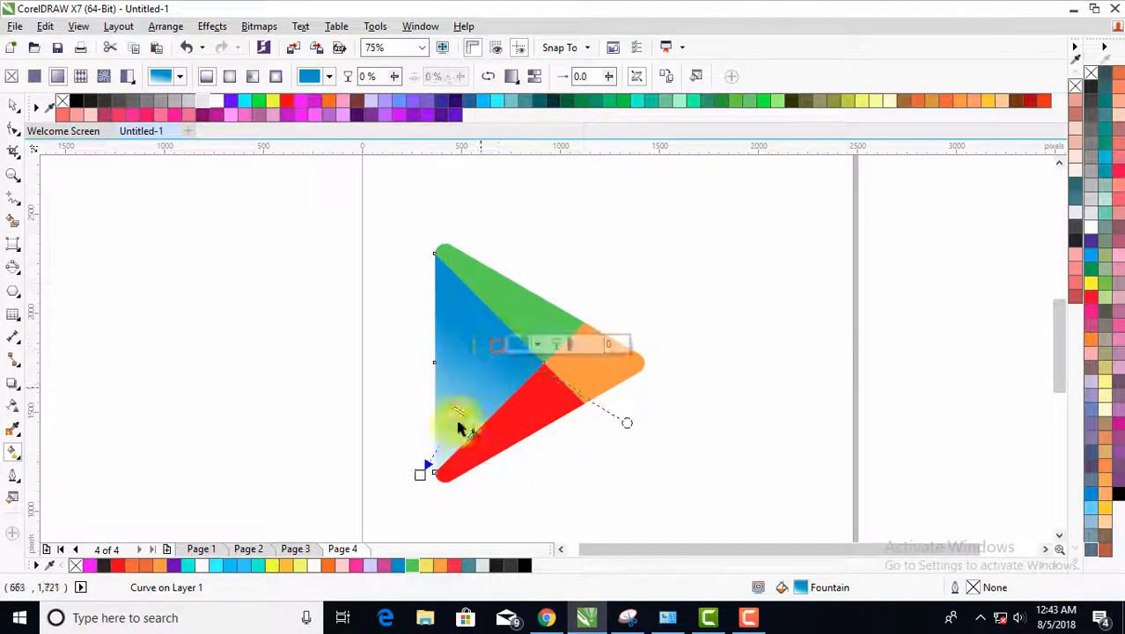
left_click_drag(426, 468, 412, 484)
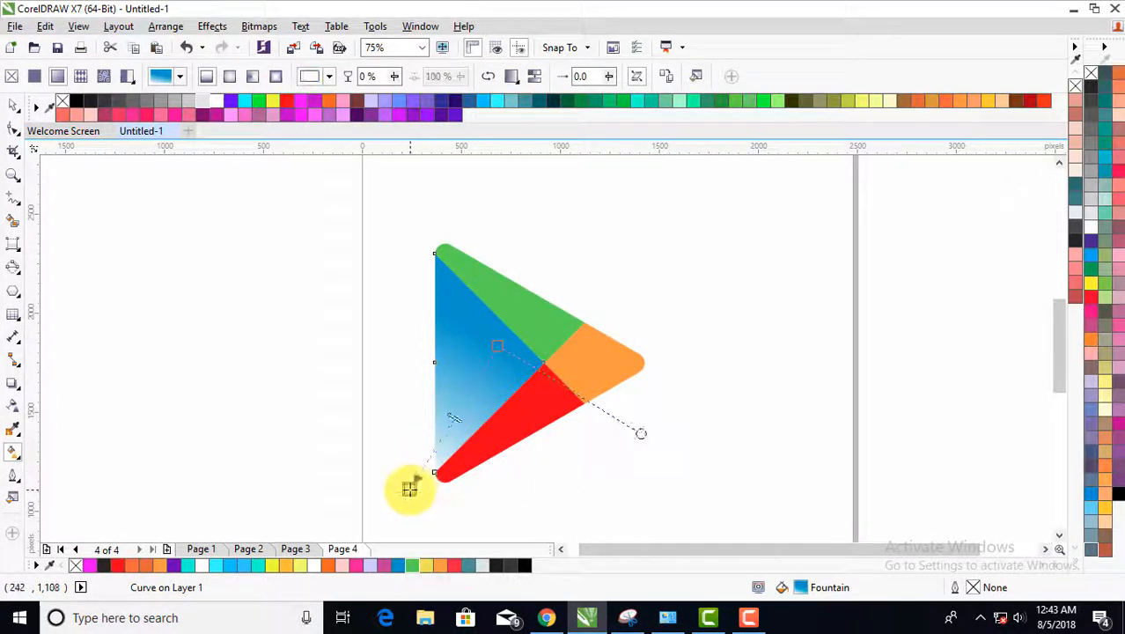
left_click(419, 476)
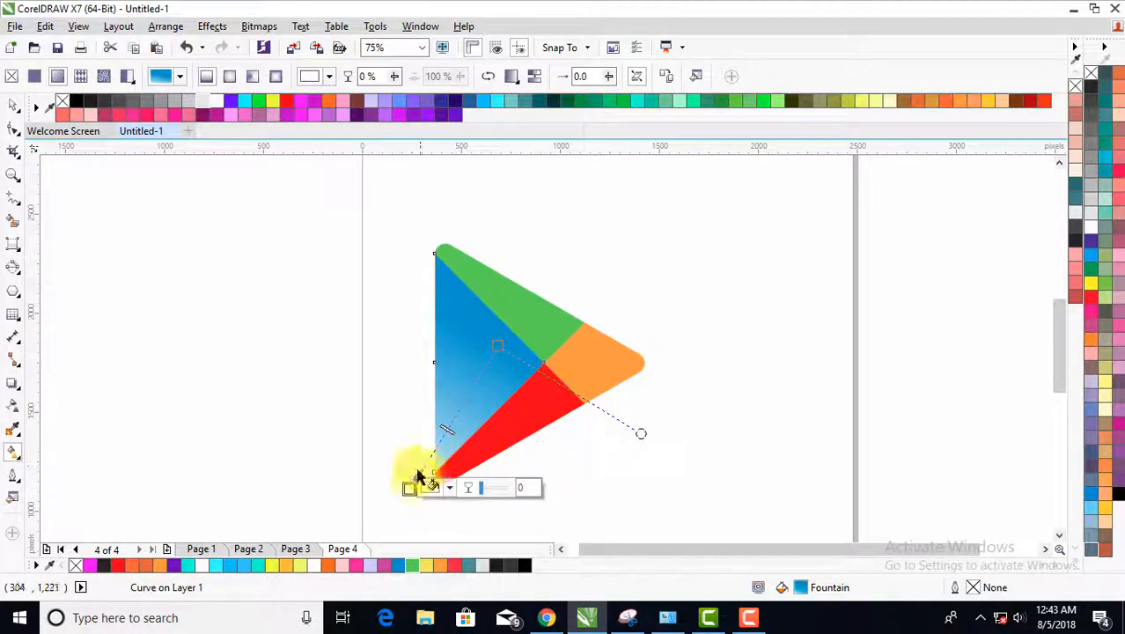
left_click_drag(405, 486, 366, 501)
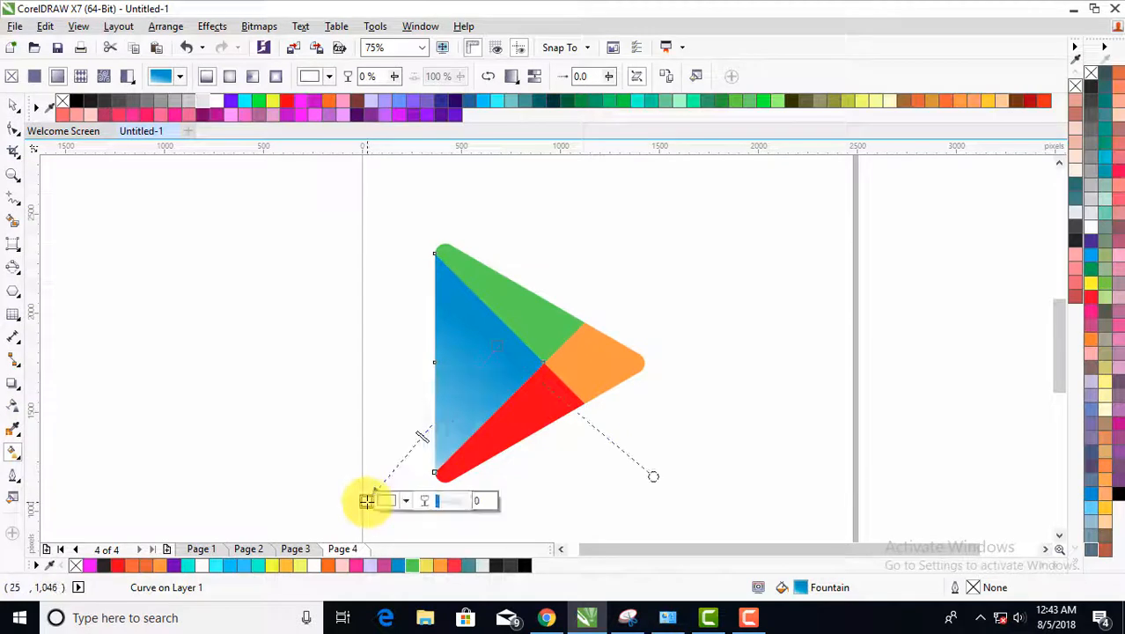
- Give the red section a linear fountain fill from red near its lower edge to white far beyond the triangle's upper right
left_click(497, 430)
left_click_drag(497, 429, 686, 385)
left_click_drag(495, 427, 487, 459)
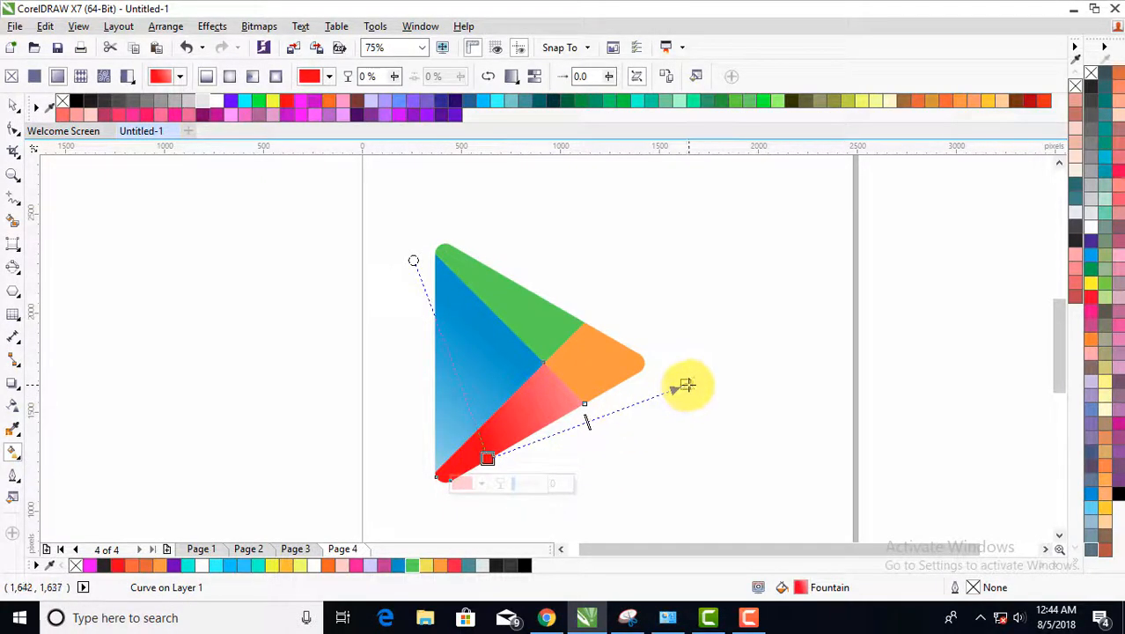
left_click_drag(686, 385, 755, 272)
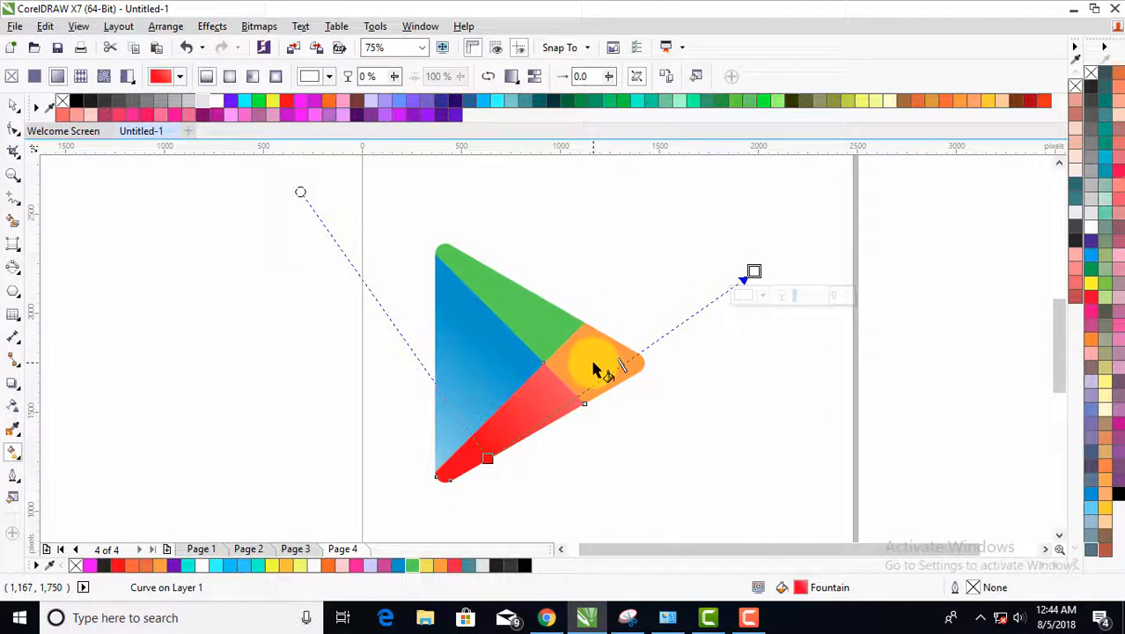
- Add linear fountain fills fading to white, rightward past the tip on the orange section and downward below the triangle on the green section
left_click(593, 363)
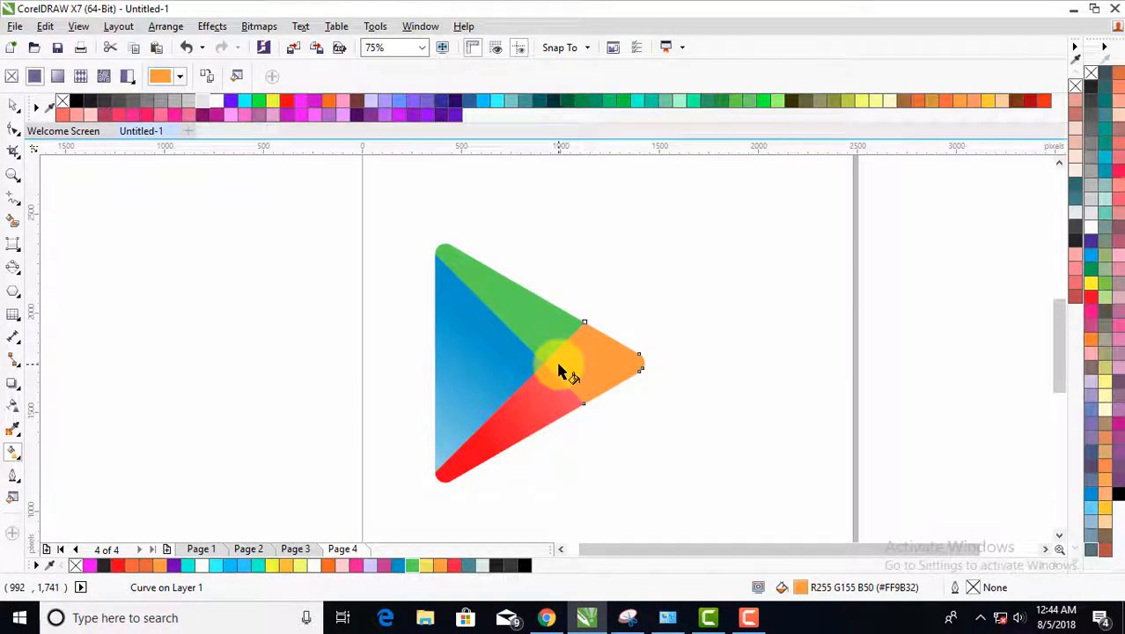
mouse_move(556, 364)
left_mouse_down()
mouse_move(686, 369)
mouse_move(785, 345)
left_mouse_up()
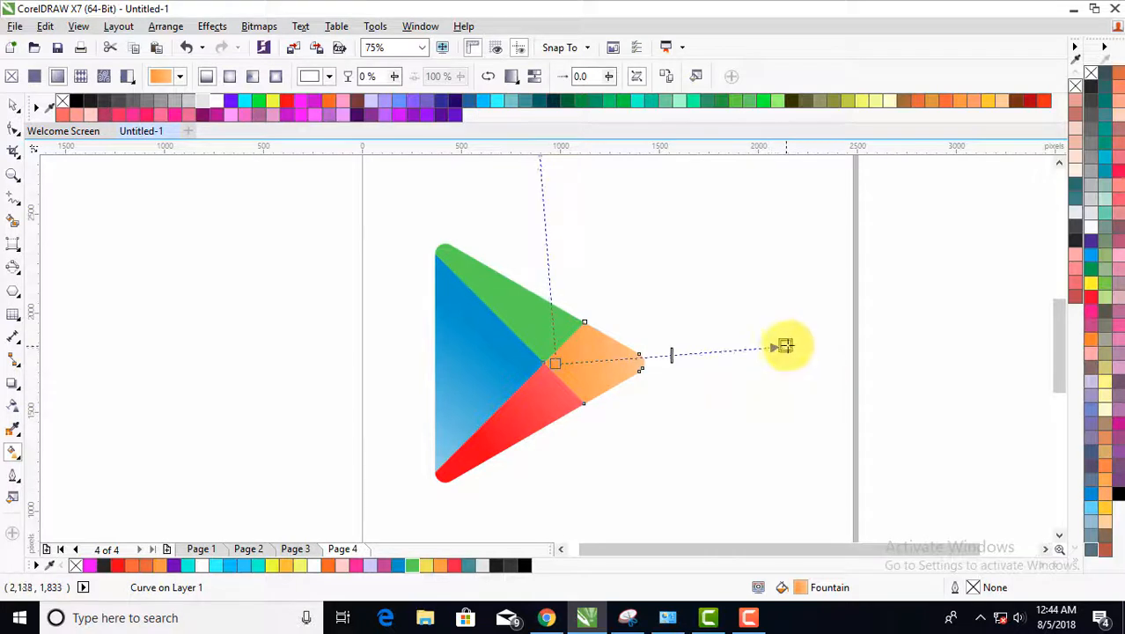
left_click(507, 299)
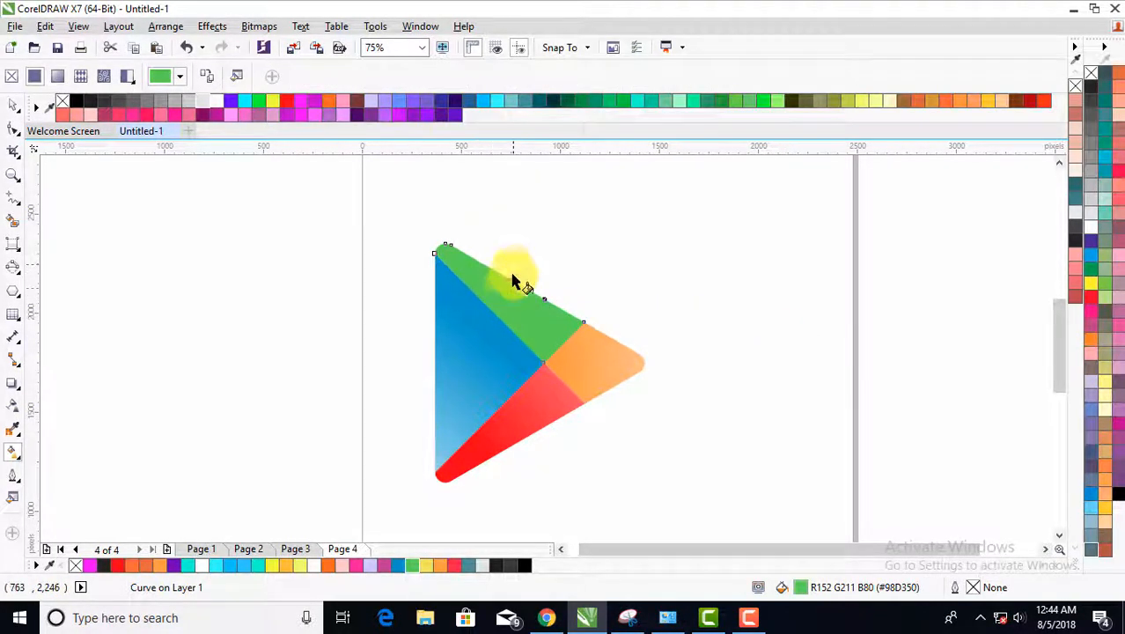
left_click_drag(514, 266, 510, 349)
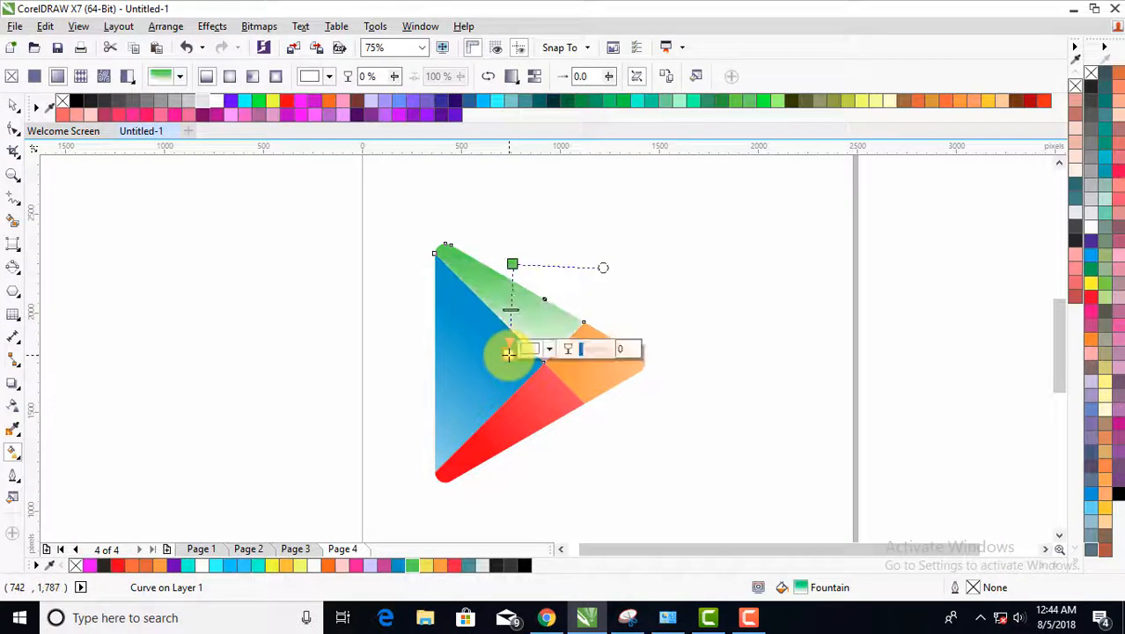
left_click_drag(524, 396, 548, 534)
left_click(599, 389)
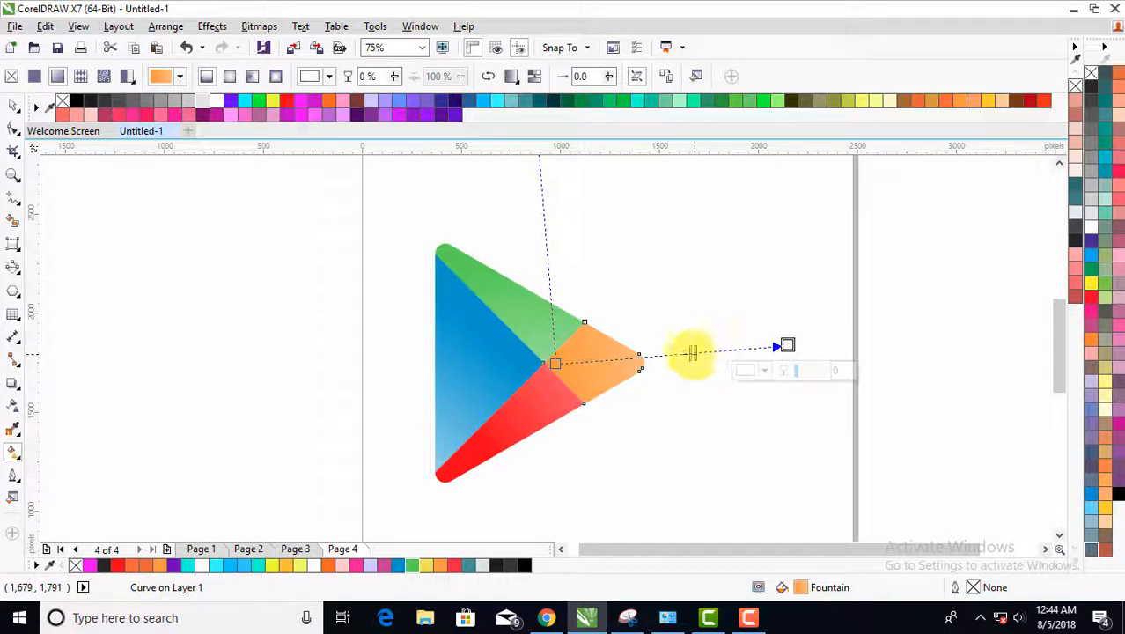
- Try moving the green section up and away from the triangle, and undo the move
left_click(13, 106)
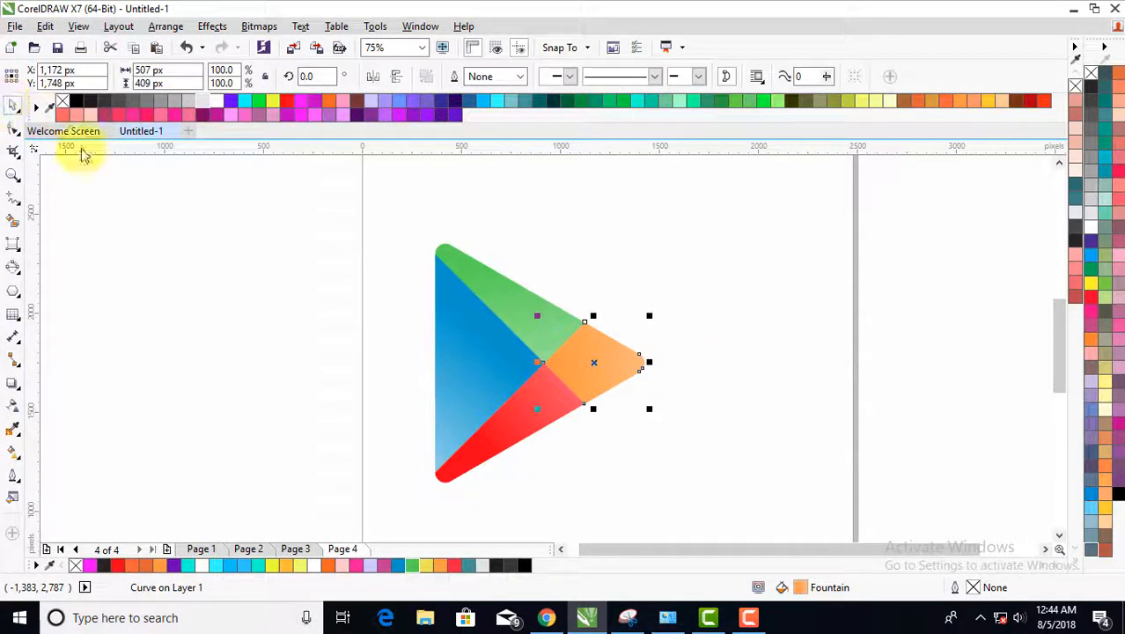
left_click(379, 291)
left_click_drag(485, 284, 508, 254)
key("ctrl+z")
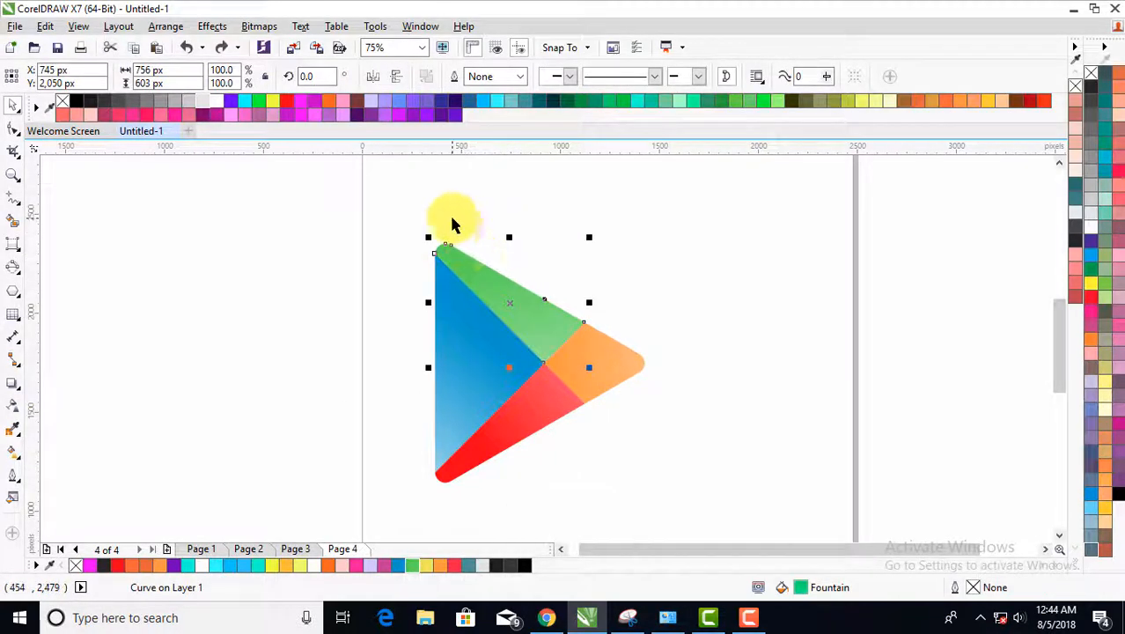
- Select all pieces of the triangle, group them into one object, and clear the selection
left_click(398, 224)
left_click_drag(635, 447, 669, 504)
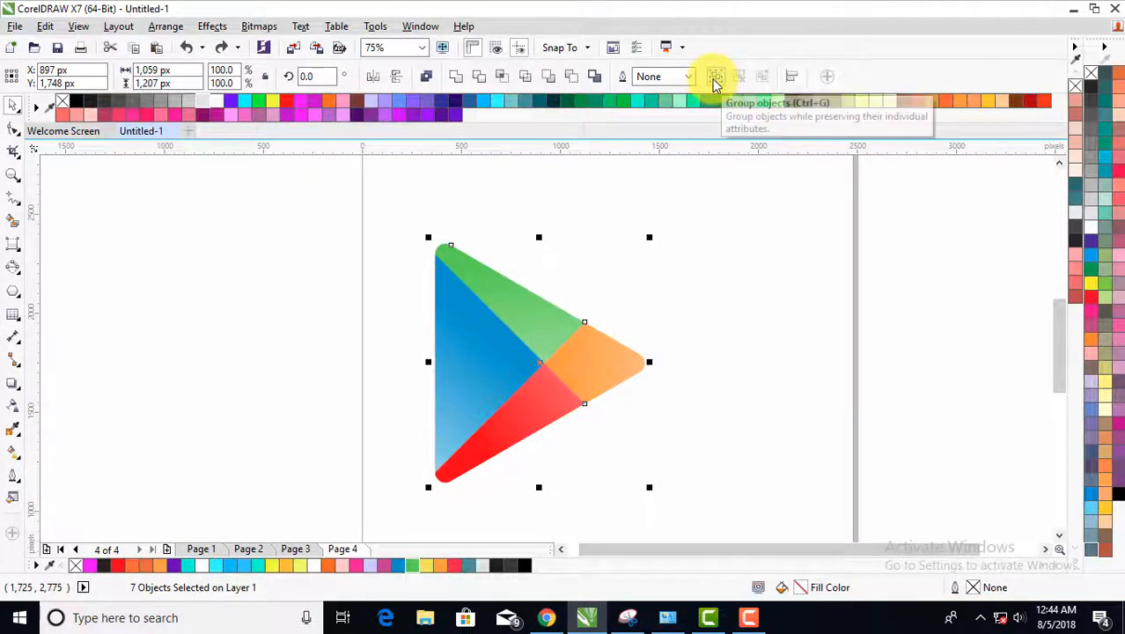
left_click(715, 77)
left_click(628, 303)
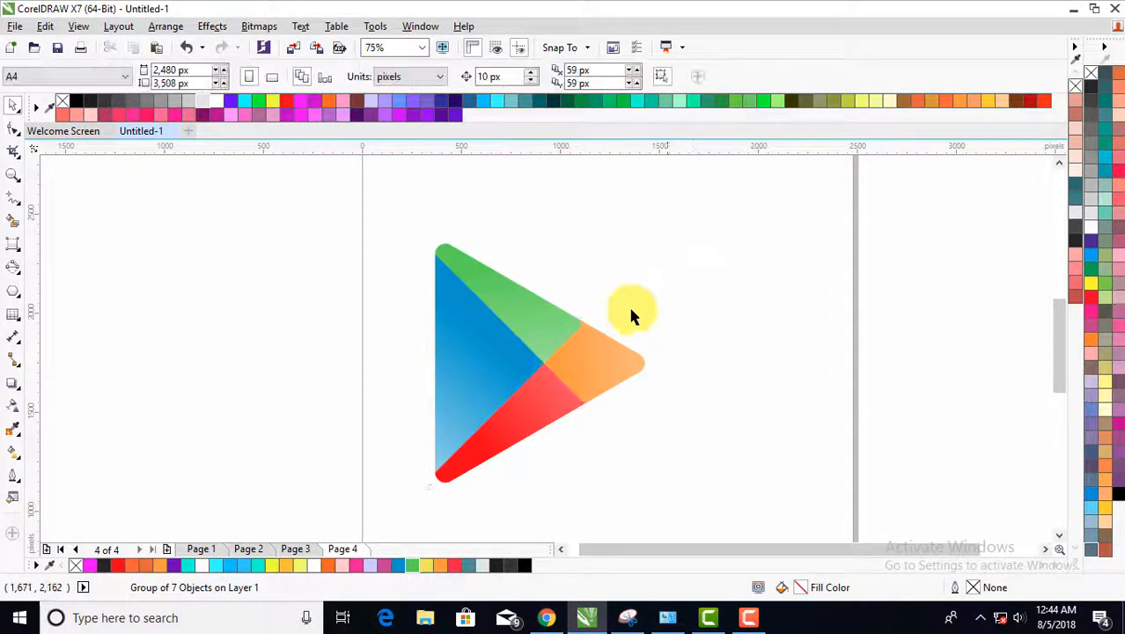
left_click(534, 325)
left_click(720, 315)
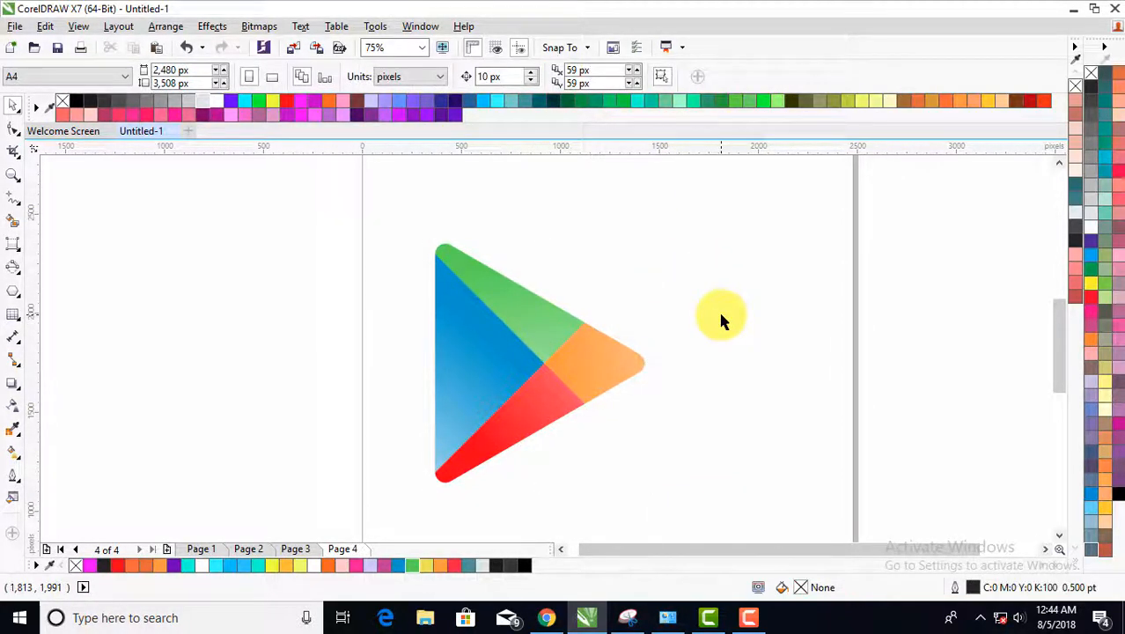
- Move the grouped triangle rightward on the page to about X 1,399 px, Y 1,703 px, and deselect it
key("z")
left_click(237, 74)
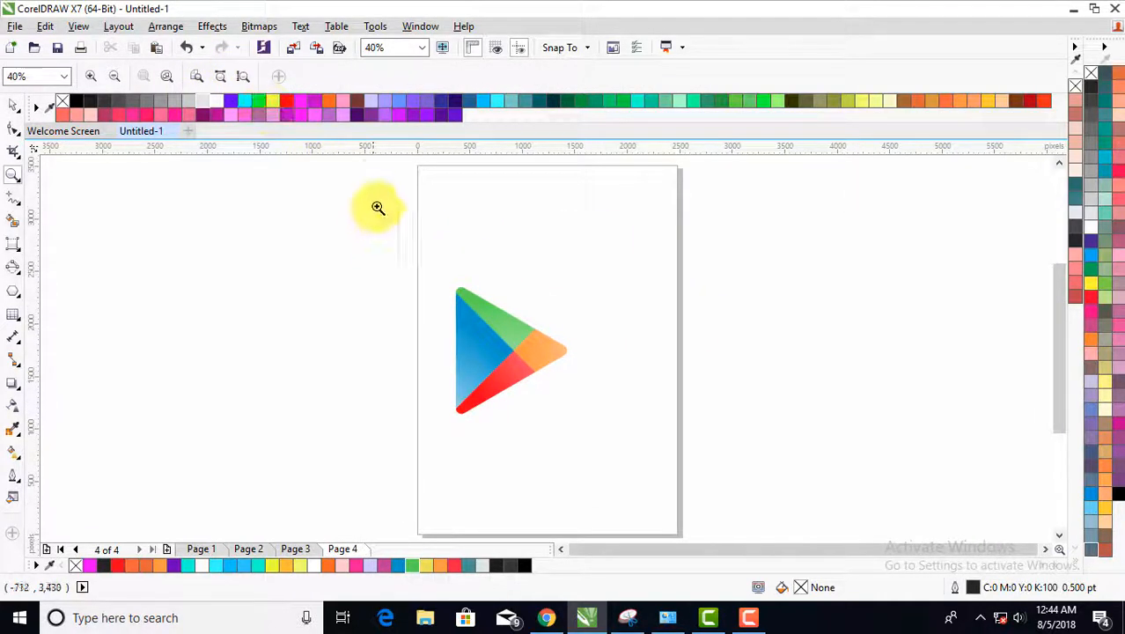
left_click_drag(403, 257, 692, 450)
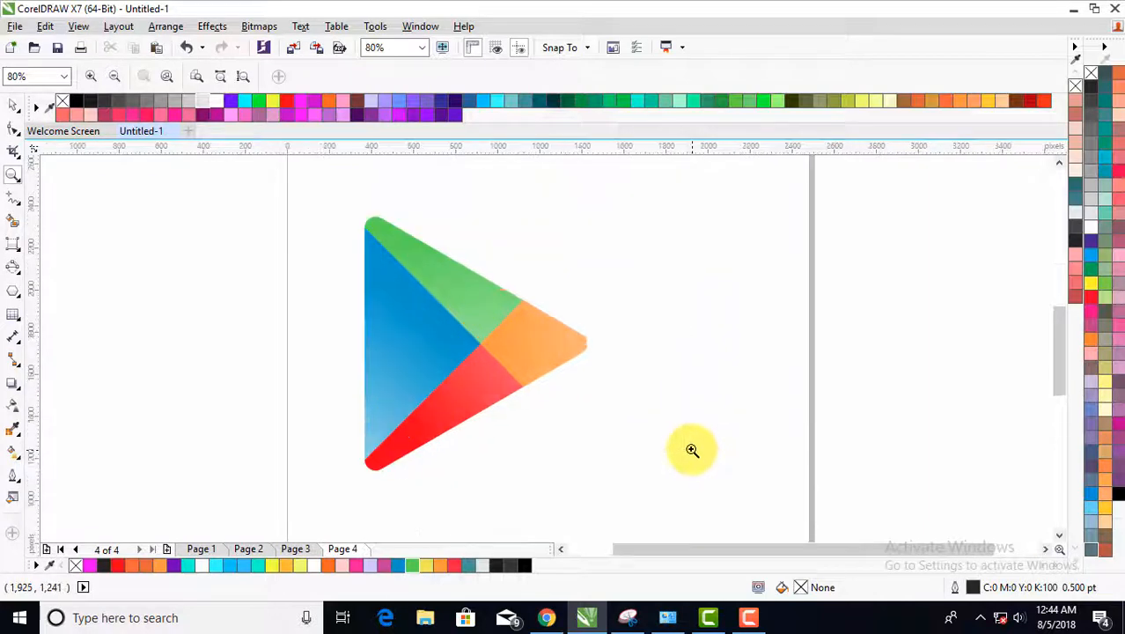
key("space")
left_click(457, 336)
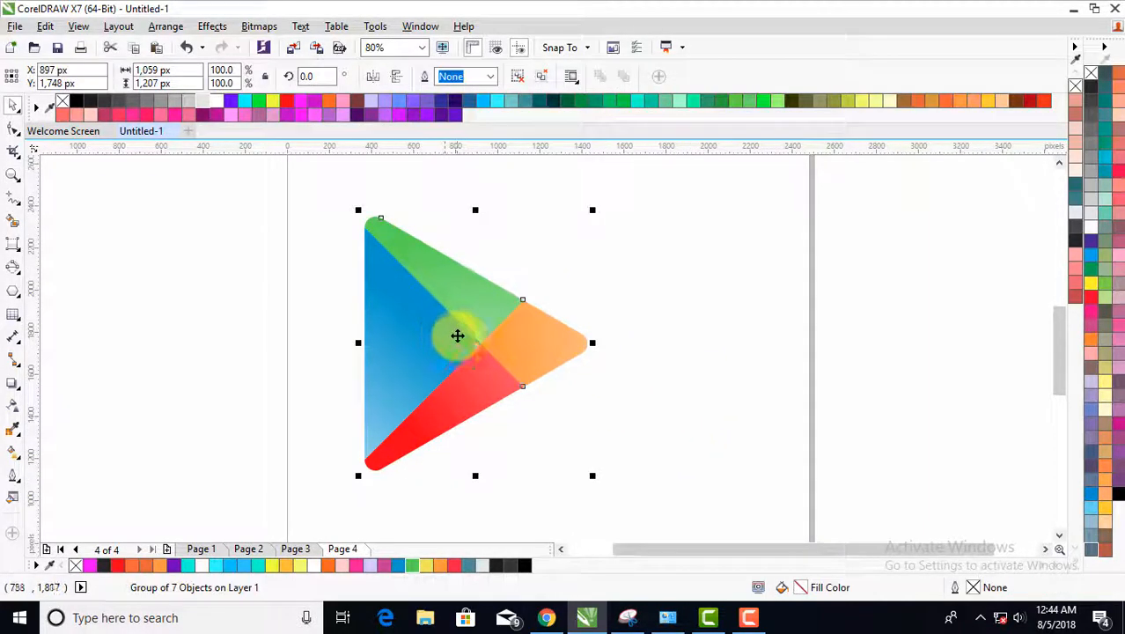
left_click_drag(457, 335, 578, 355)
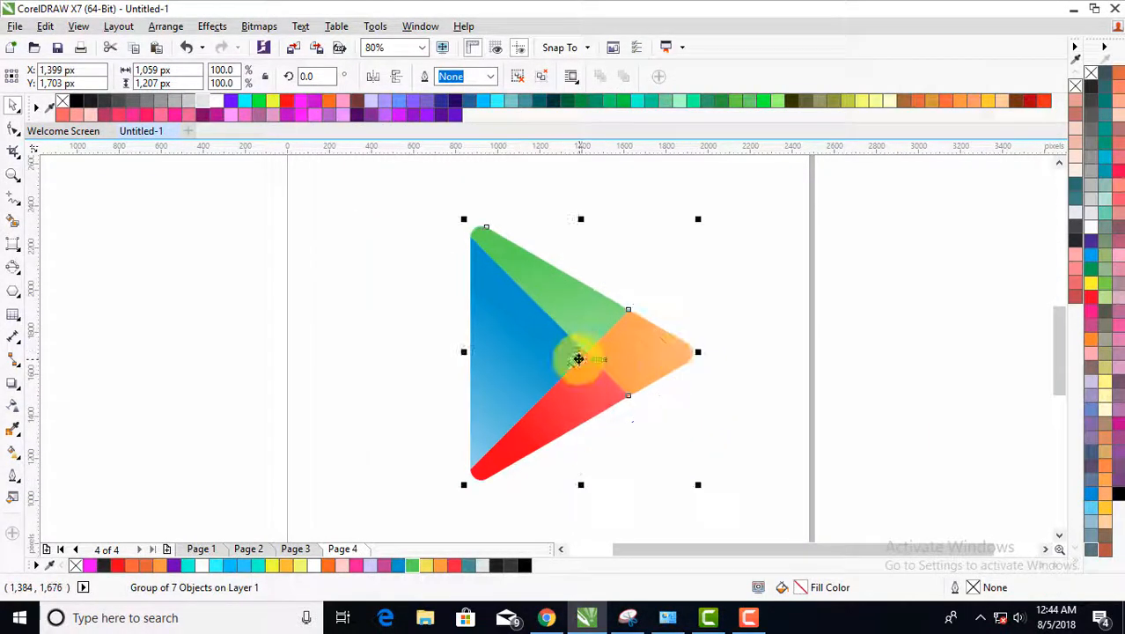
left_click(409, 317)
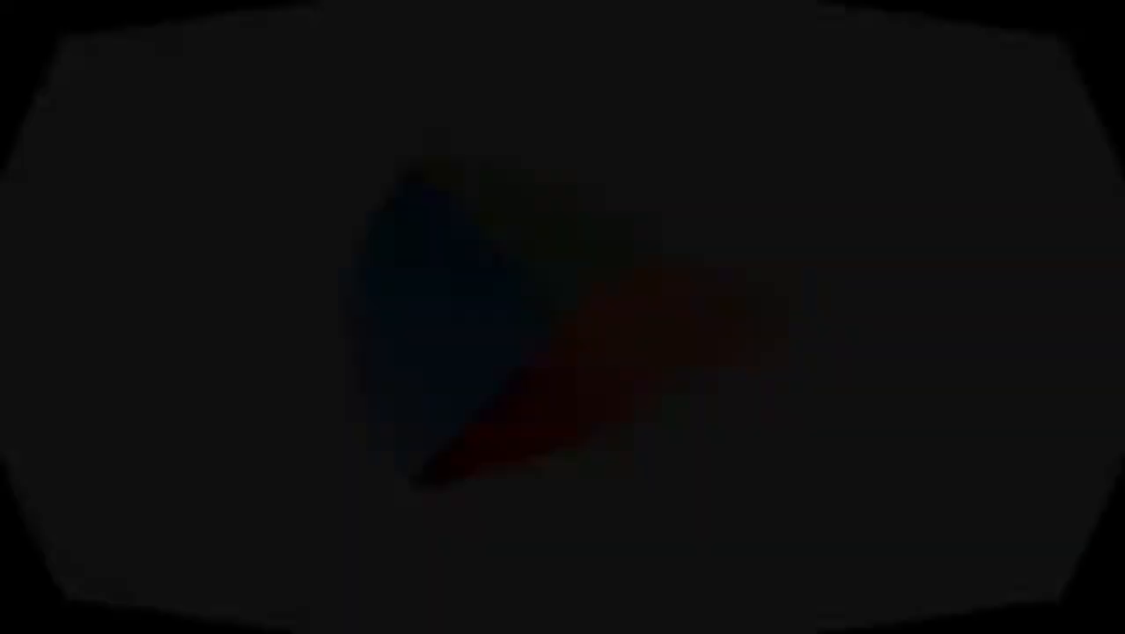